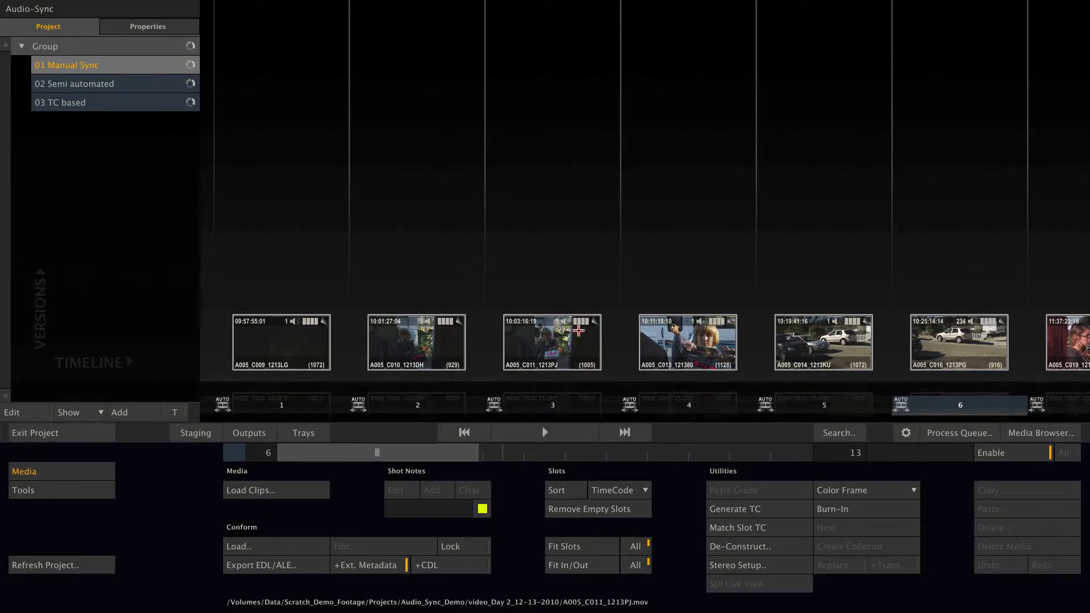
Step: Select slot 3, clip A005_C011_1213PJ, in the 01 Manual Sync group
{"action": "left_click", "coordinate": [563, 403]}
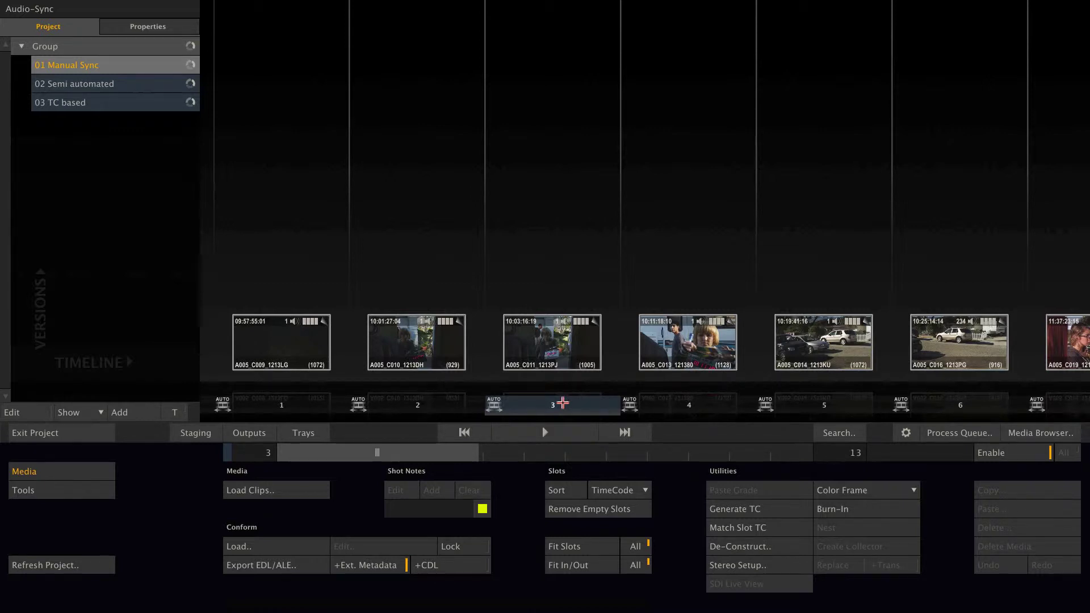
Step: Open slot 3 in the editor and scrub to the A005_C016_1213PG slate frame
{"action": "left_click", "coordinate": [539, 433]}
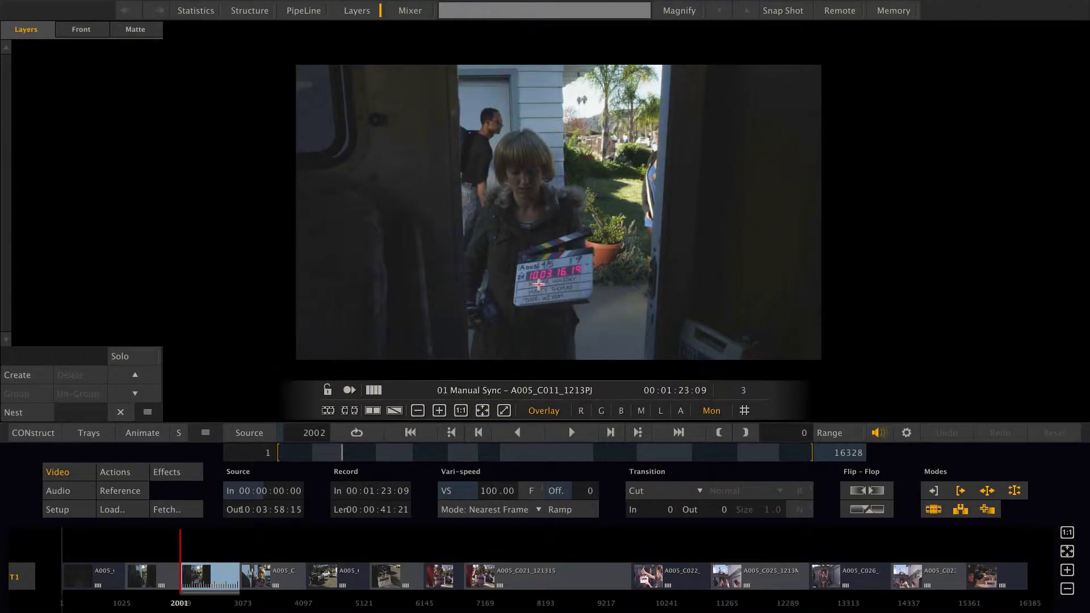
{"action": "right_click", "coordinate": [539, 284]}
{"action": "left_click", "coordinate": [565, 299]}
{"action": "left_click", "coordinate": [225, 546]}
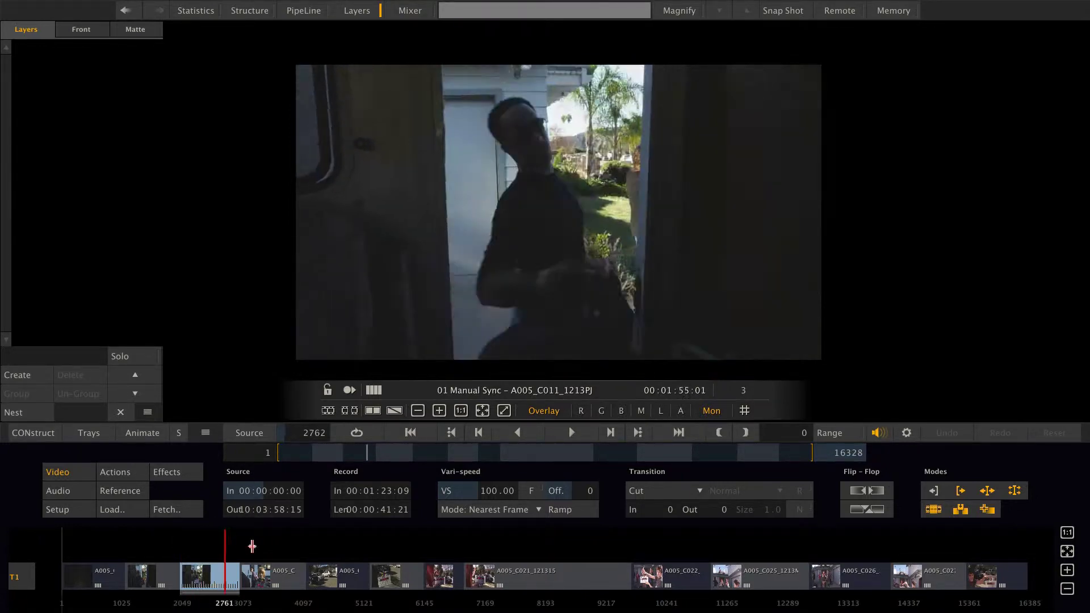
{"action": "left_click_drag", "start_coordinate": [252, 546], "coordinate": [376, 538]}
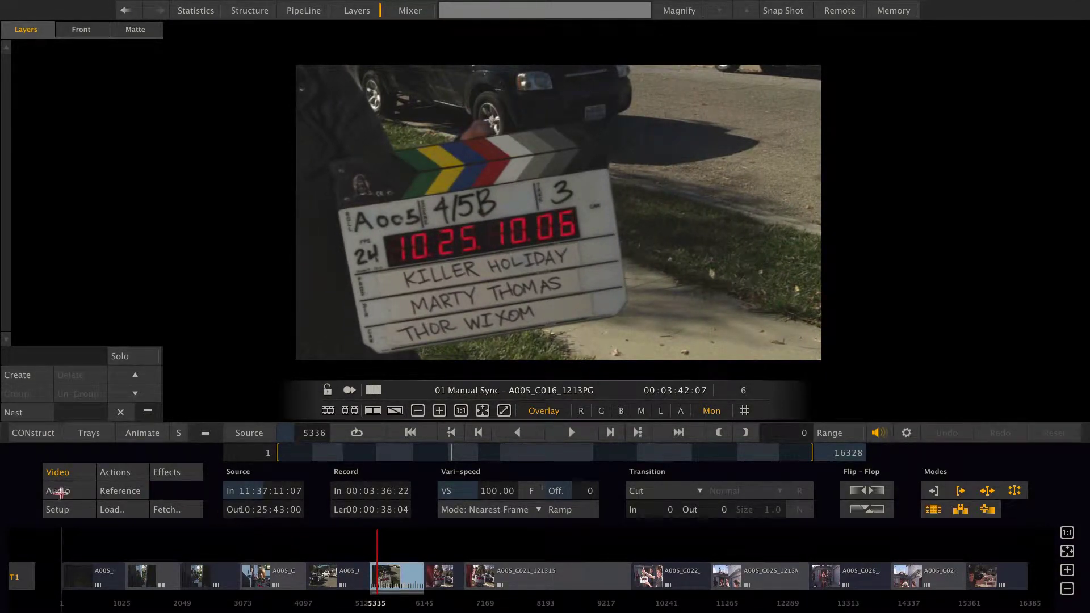
Step: In the enlarged Audio track area, pick 4-5B_T3.WAV from AUDIO_DAY_2_manual as local audio
{"action": "left_click", "coordinate": [59, 492]}
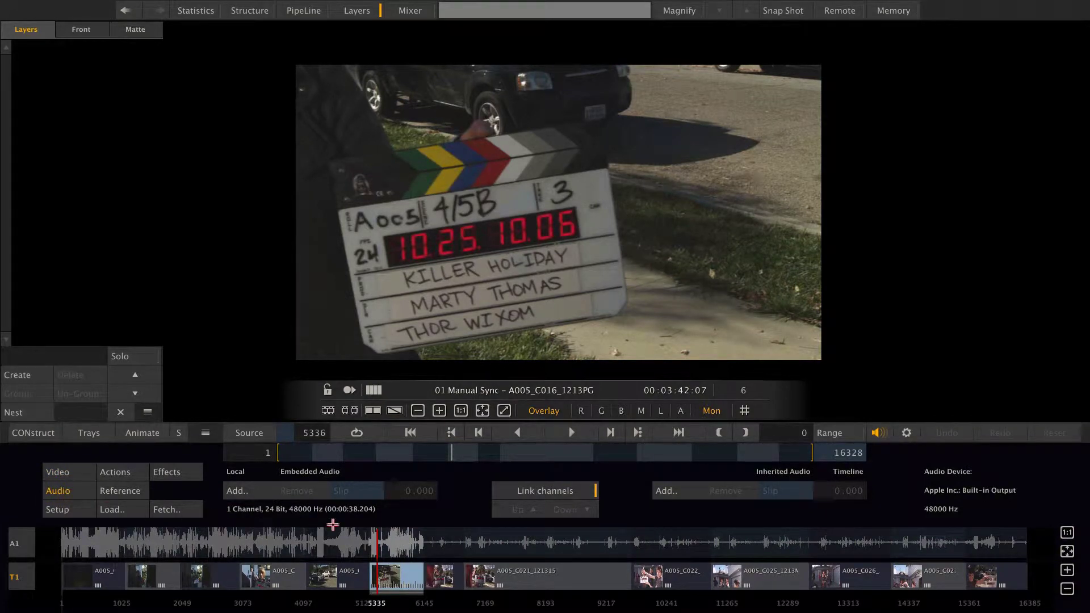
{"action": "left_click_drag", "start_coordinate": [203, 433], "coordinate": [204, 377]}
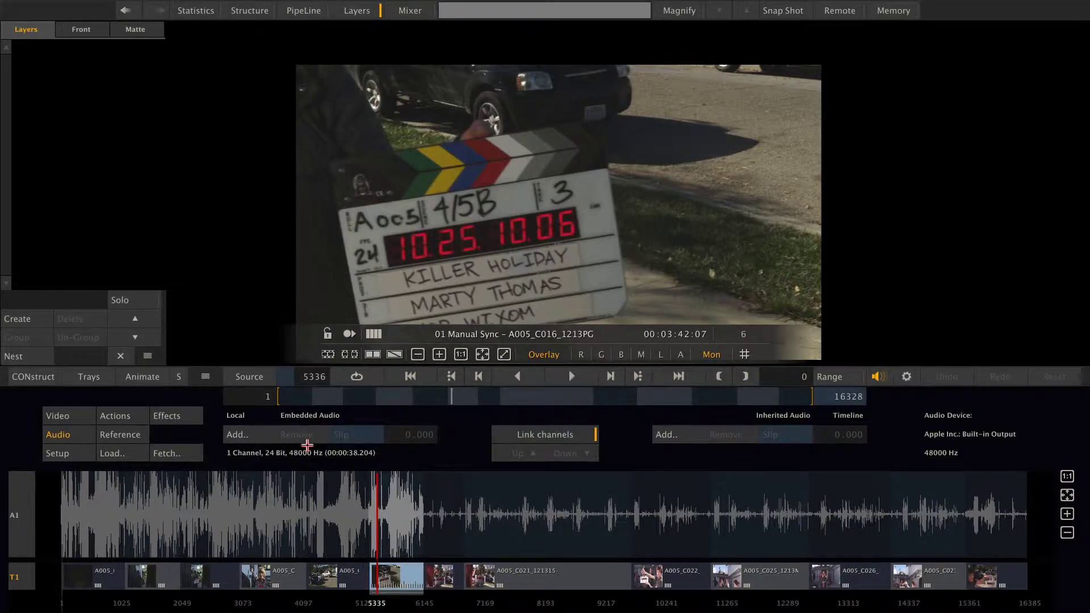
{"action": "left_click", "coordinate": [241, 434]}
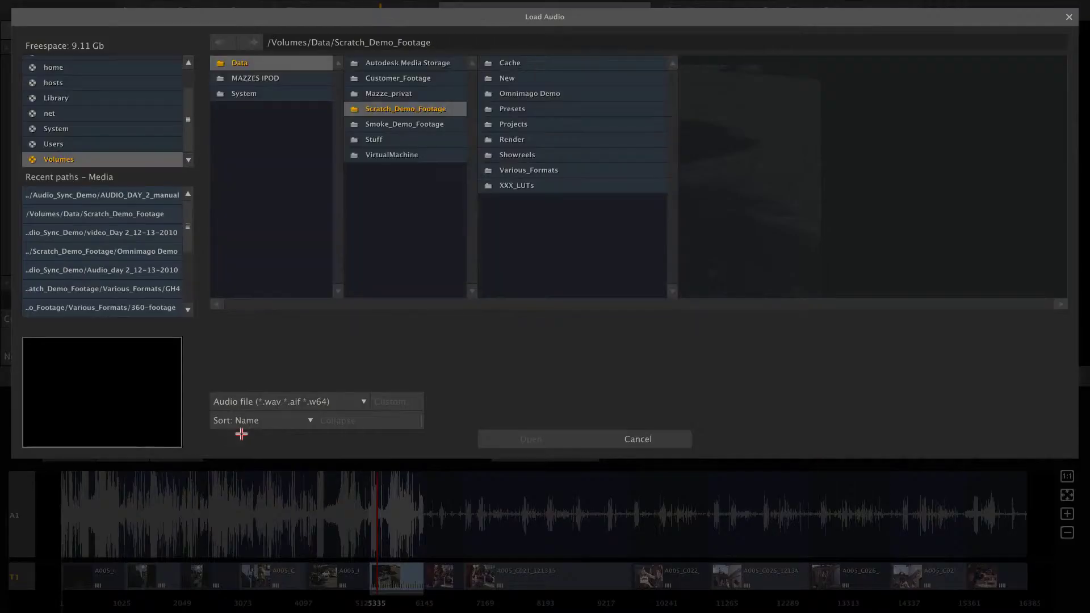
{"action": "left_click", "coordinate": [142, 196]}
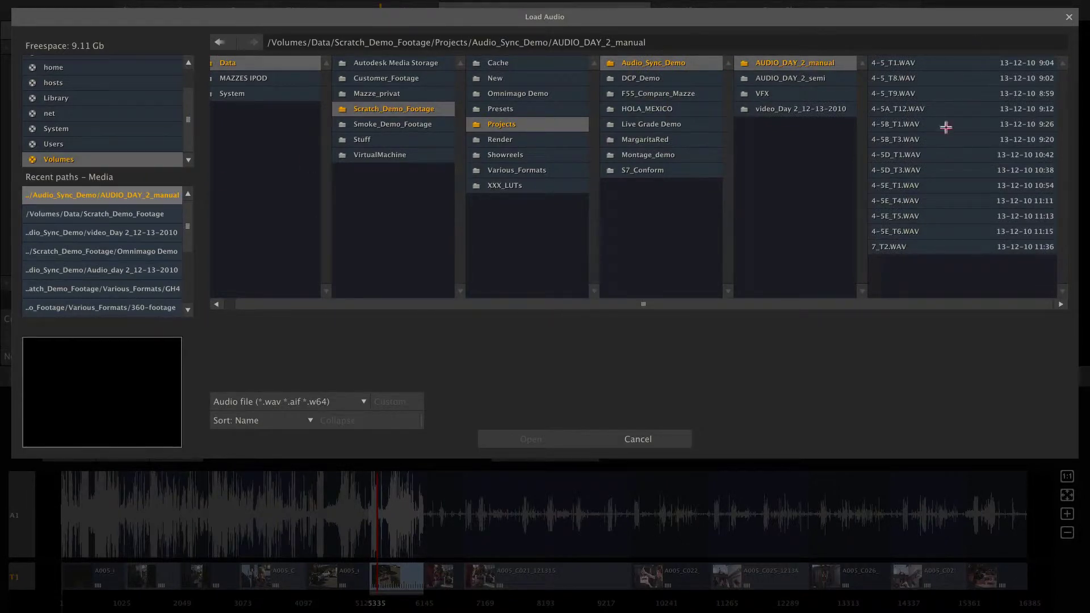
{"action": "left_click", "coordinate": [927, 139]}
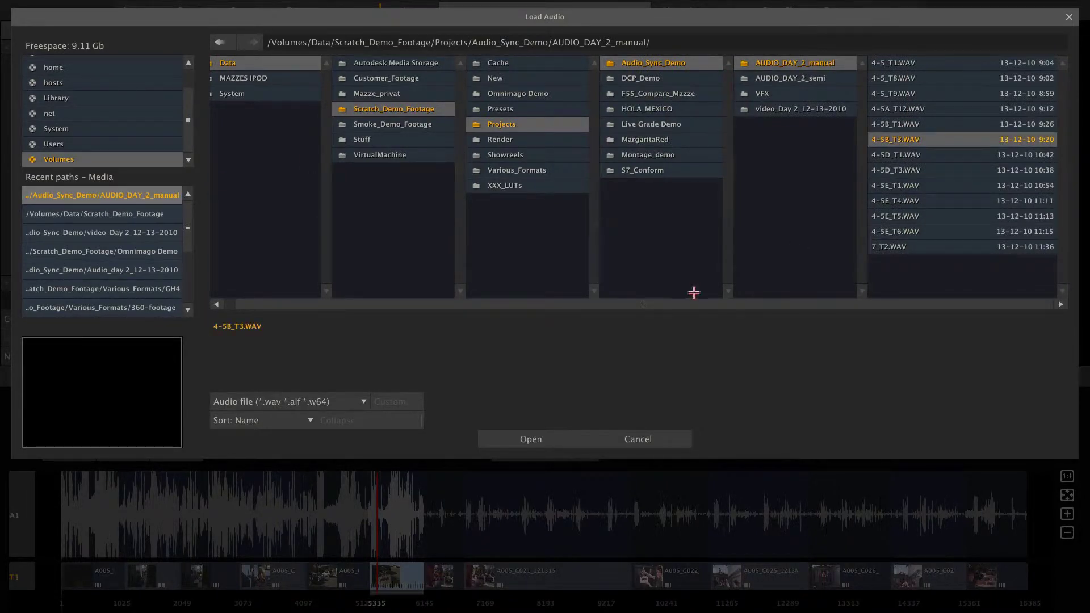
Step: Load the WAV, slip it 2.830 seconds against the picture, and dock the Audio Mixer beside the viewer
{"action": "left_click", "coordinate": [517, 440]}
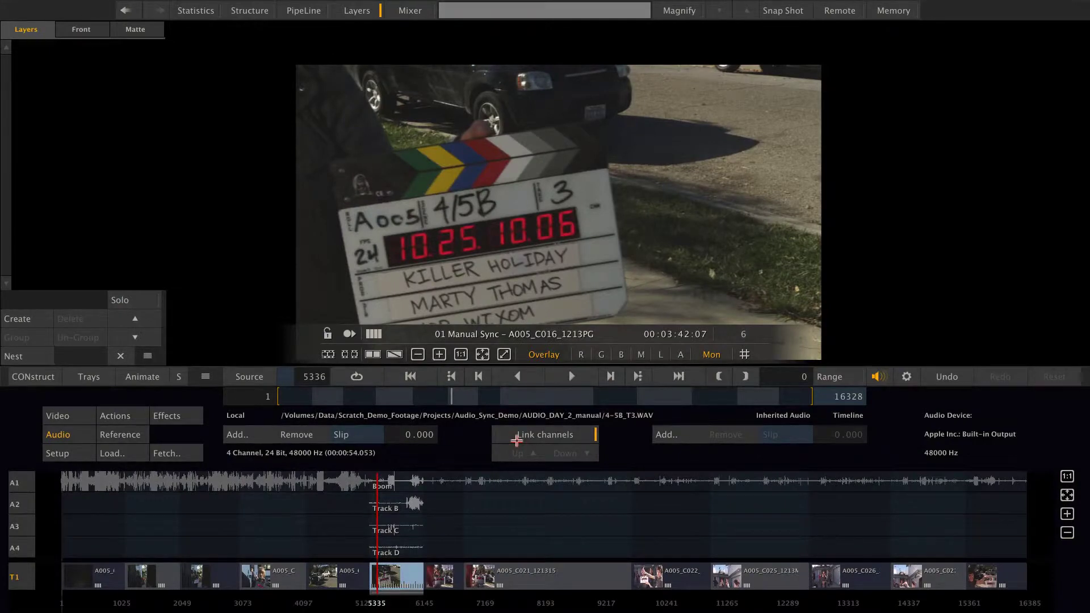
{"action": "left_click_drag", "start_coordinate": [207, 381], "coordinate": [232, 301]}
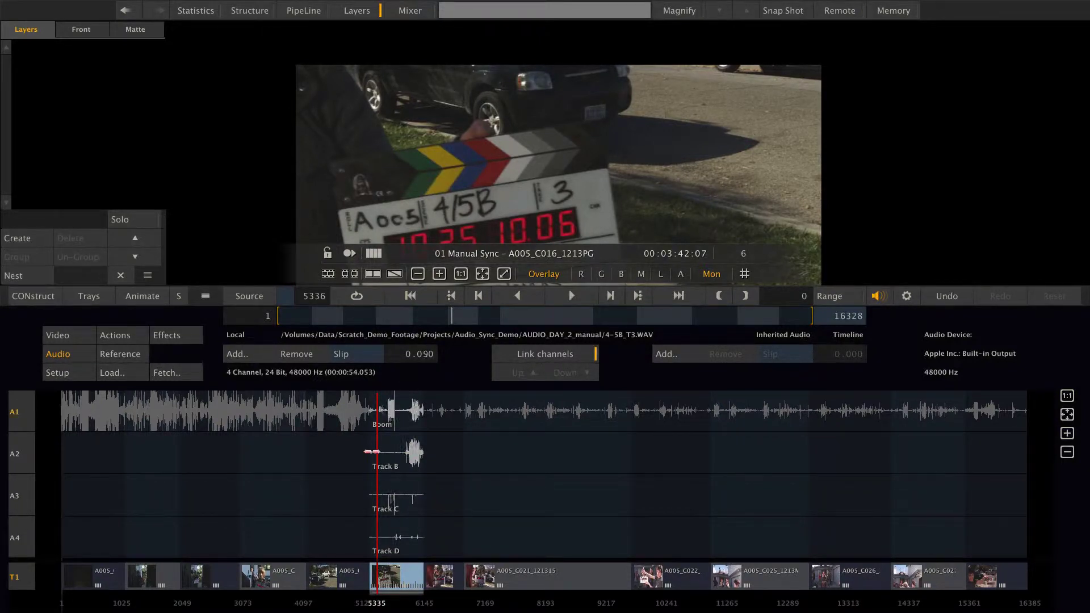
{"action": "left_click_drag", "start_coordinate": [408, 453], "coordinate": [175, 465]}
{"action": "left_click_drag", "start_coordinate": [312, 394], "coordinate": [422, 380]}
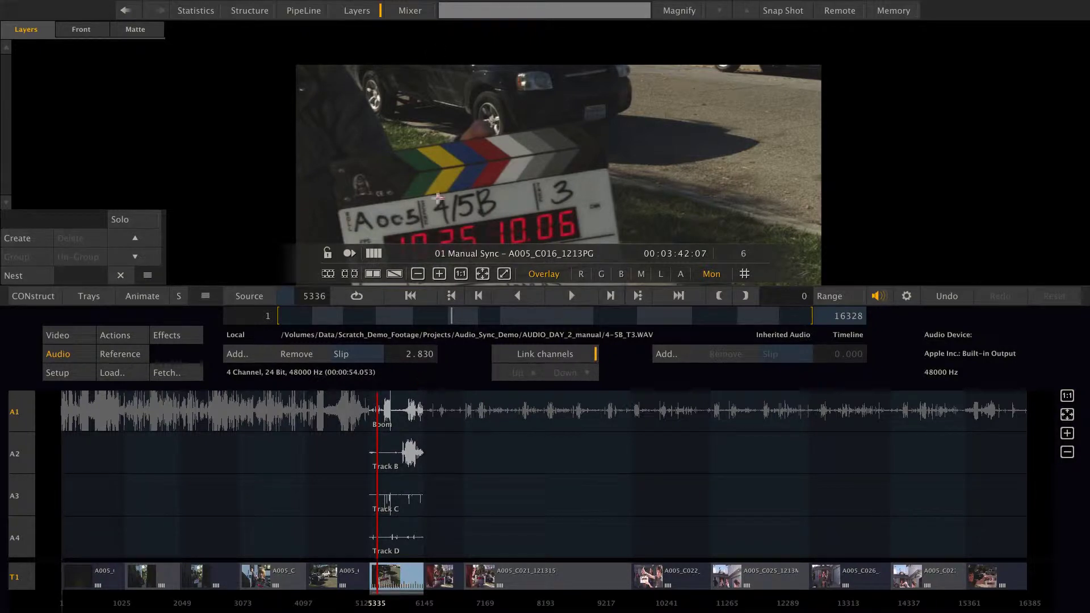
{"action": "left_click", "coordinate": [411, 9]}
{"action": "left_click_drag", "start_coordinate": [435, 65], "coordinate": [727, 57]}
Step: In the Detail view, zoom the ms span and drag the waveform to line the clap up with the sync line
{"action": "left_click", "coordinate": [838, 79]}
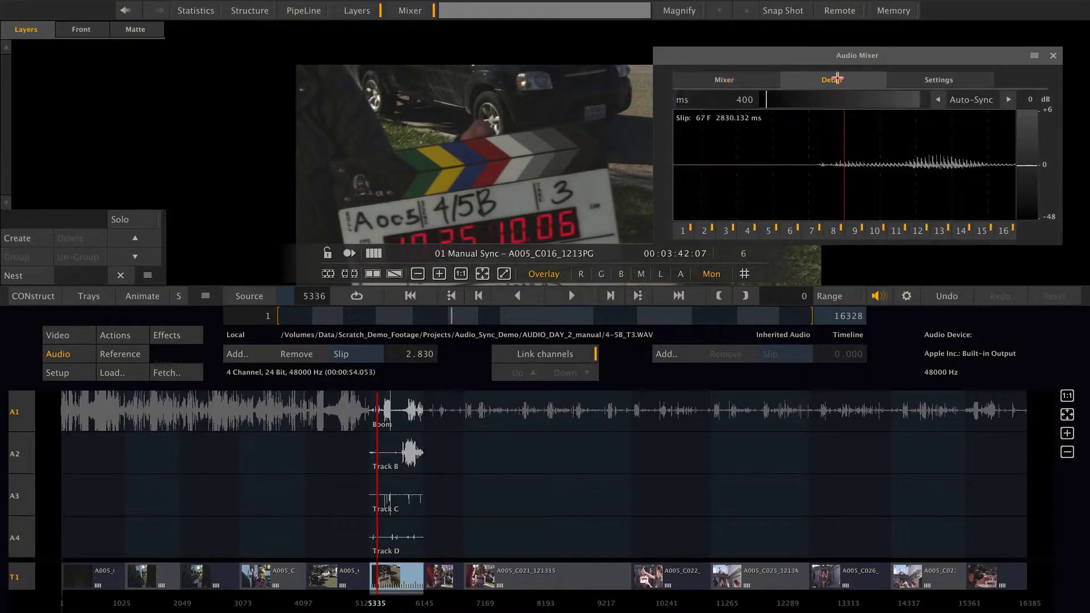
{"action": "left_click_drag", "start_coordinate": [785, 102], "coordinate": [917, 111]}
{"action": "left_click_drag", "start_coordinate": [967, 171], "coordinate": [739, 182]}
{"action": "left_click_drag", "start_coordinate": [925, 176], "coordinate": [871, 178]}
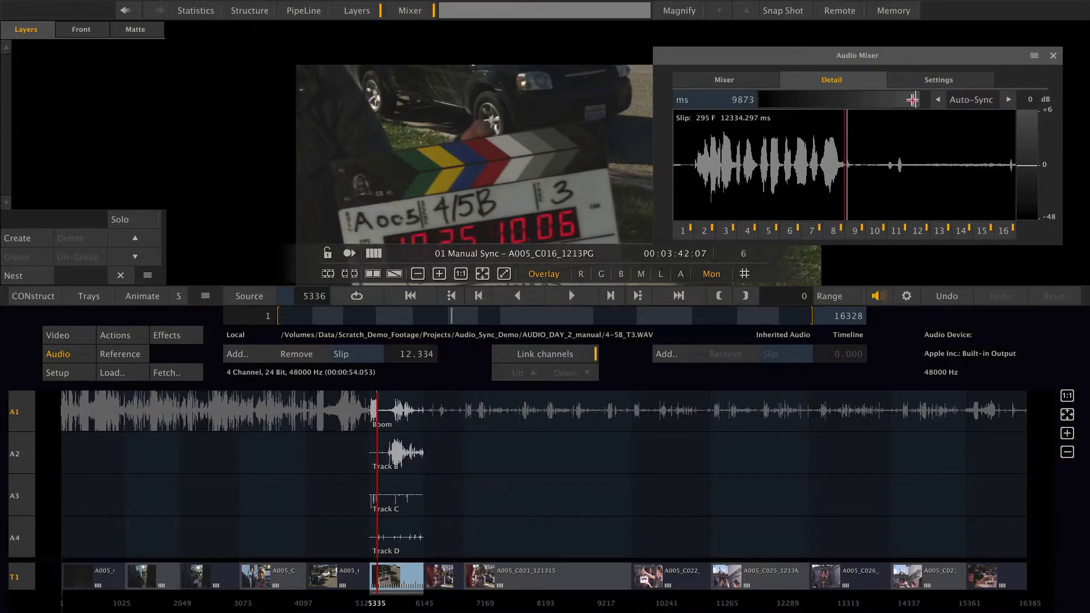
{"action": "left_click_drag", "start_coordinate": [912, 100], "coordinate": [762, 100]}
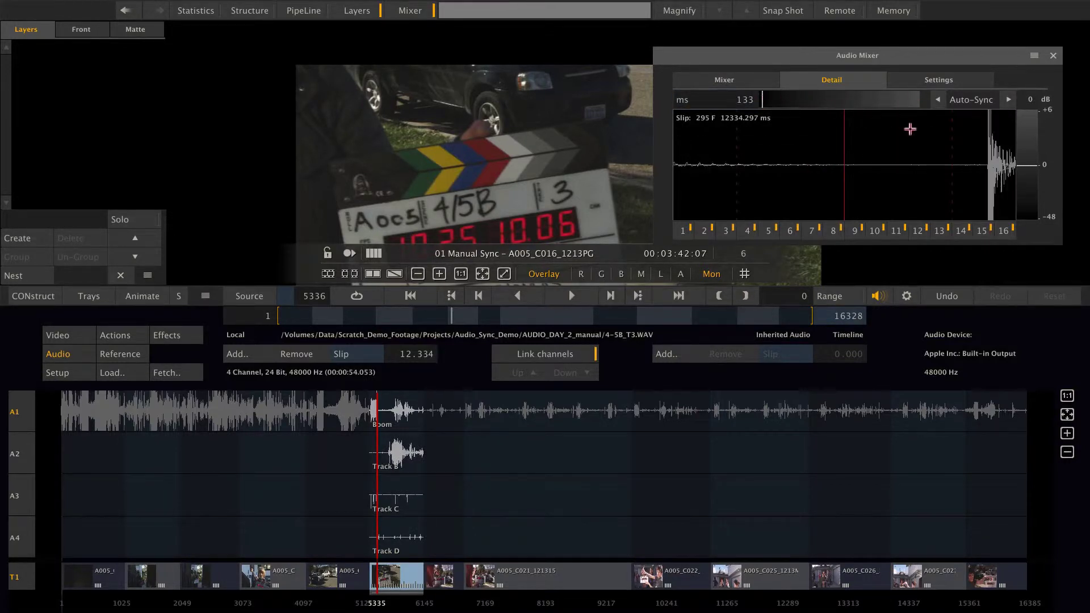
{"action": "left_click_drag", "start_coordinate": [910, 130], "coordinate": [740, 138]}
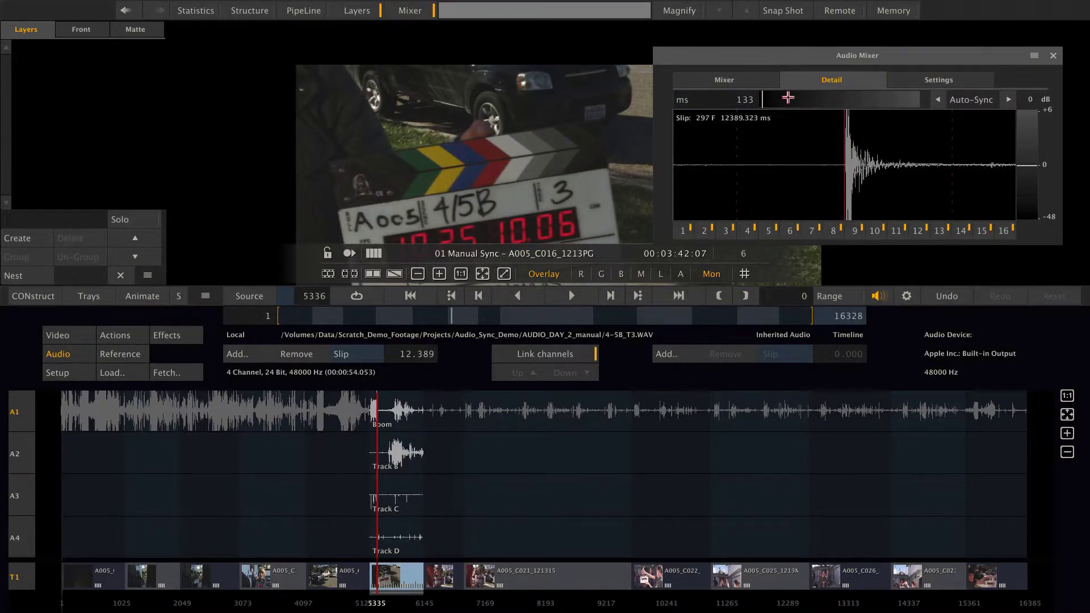
{"action": "left_click_drag", "start_coordinate": [788, 98], "coordinate": [765, 100]}
{"action": "left_click_drag", "start_coordinate": [891, 138], "coordinate": [893, 138]}
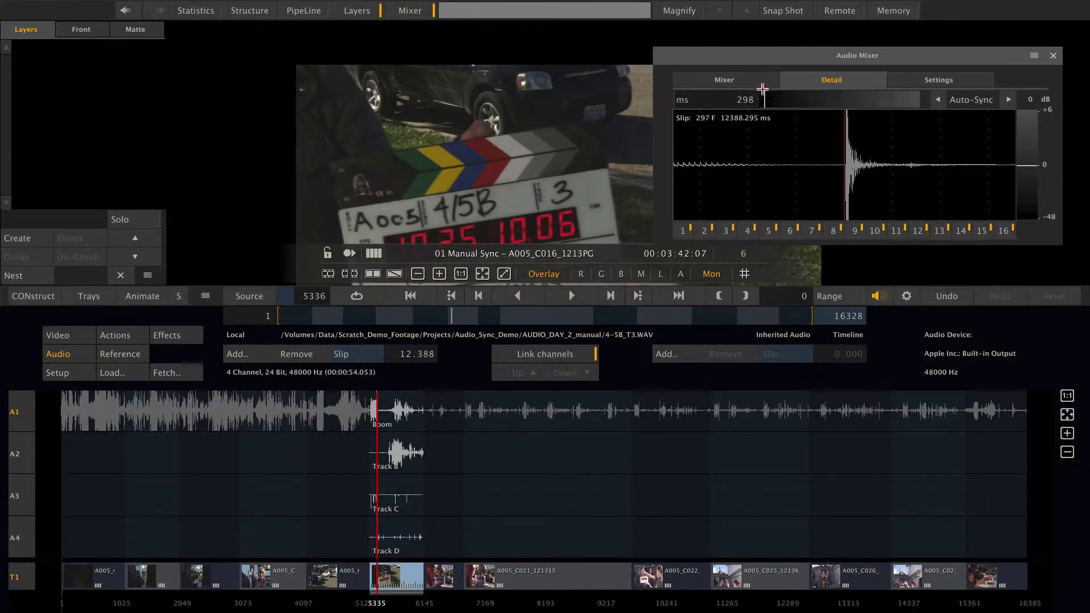
{"action": "left_click_drag", "start_coordinate": [765, 99], "coordinate": [919, 99]}
{"action": "left_click_drag", "start_coordinate": [766, 175], "coordinate": [1022, 172]}
{"action": "left_click_drag", "start_coordinate": [767, 178], "coordinate": [831, 176]}
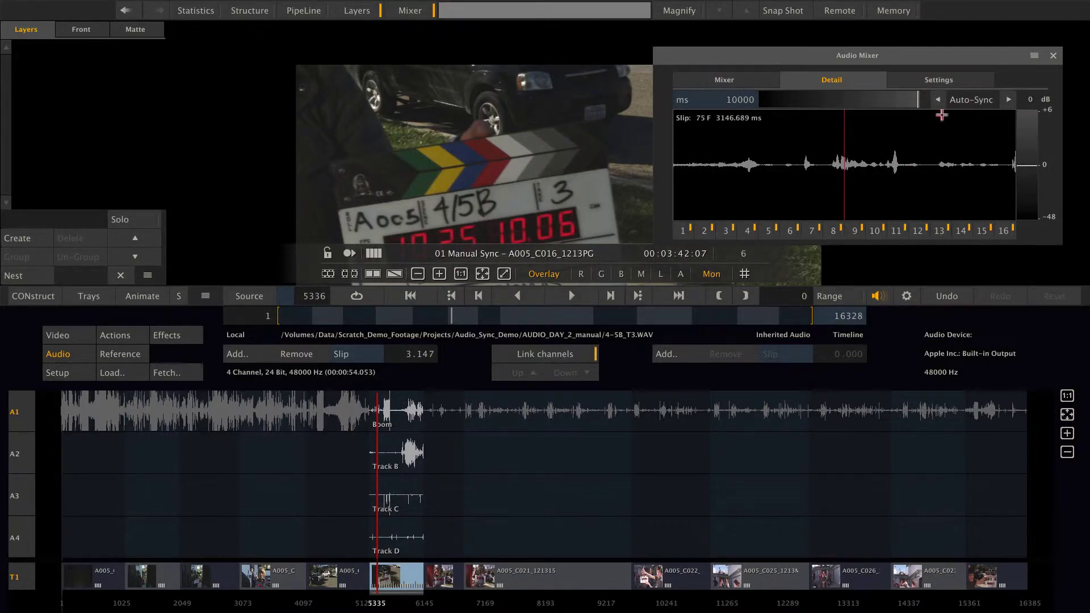
Step: Step Auto-Sync through candidates until the slip settles at 297 frames (12.390 s)
{"action": "left_click", "coordinate": [1011, 100]}
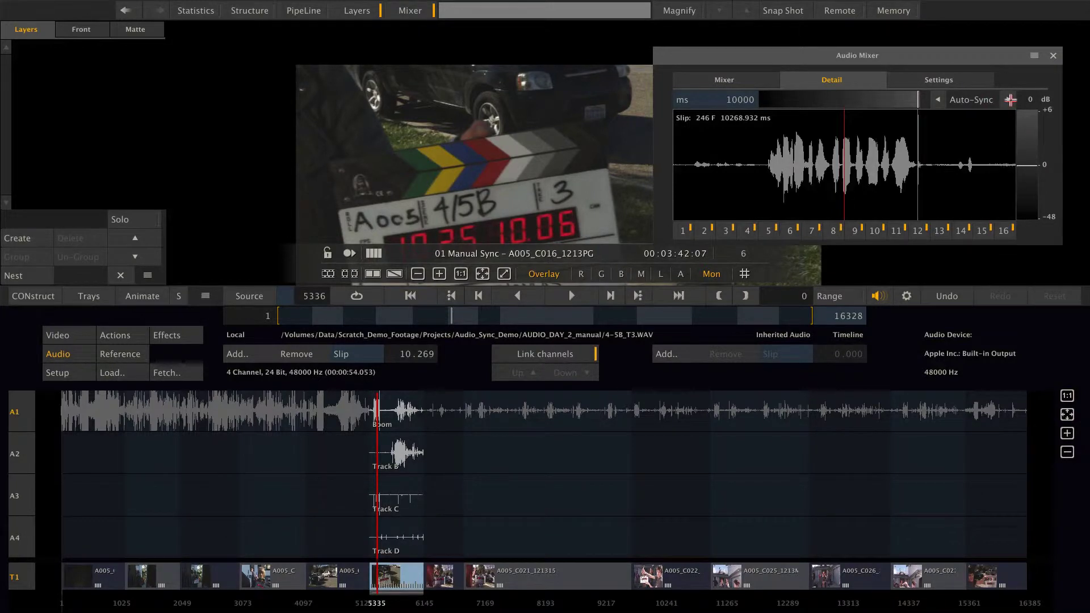
{"action": "left_click", "coordinate": [1011, 100]}
{"action": "left_click", "coordinate": [1010, 100]}
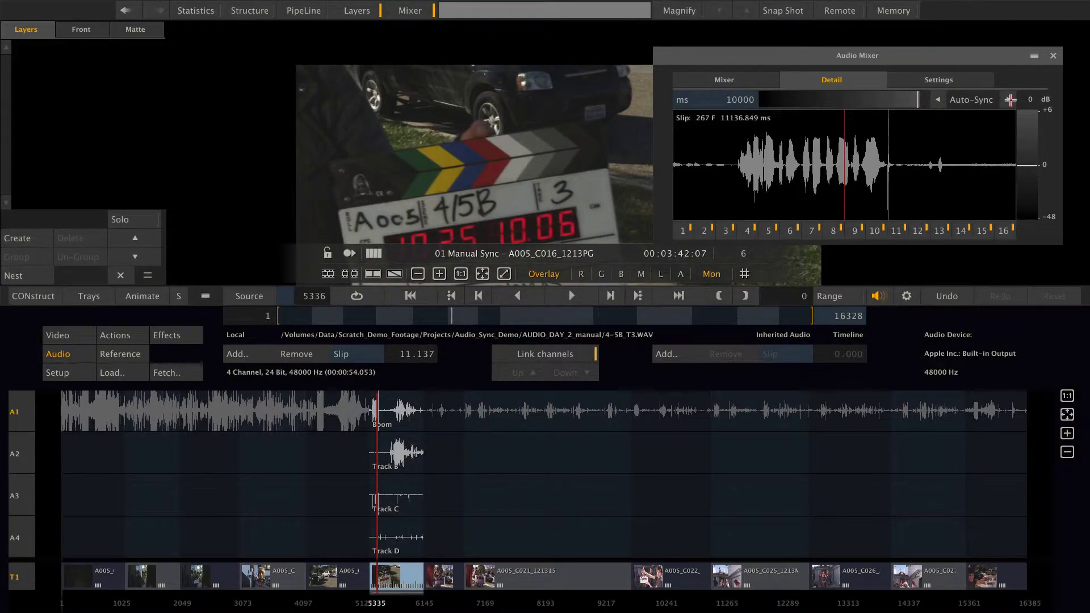
{"action": "left_click", "coordinate": [1011, 100]}
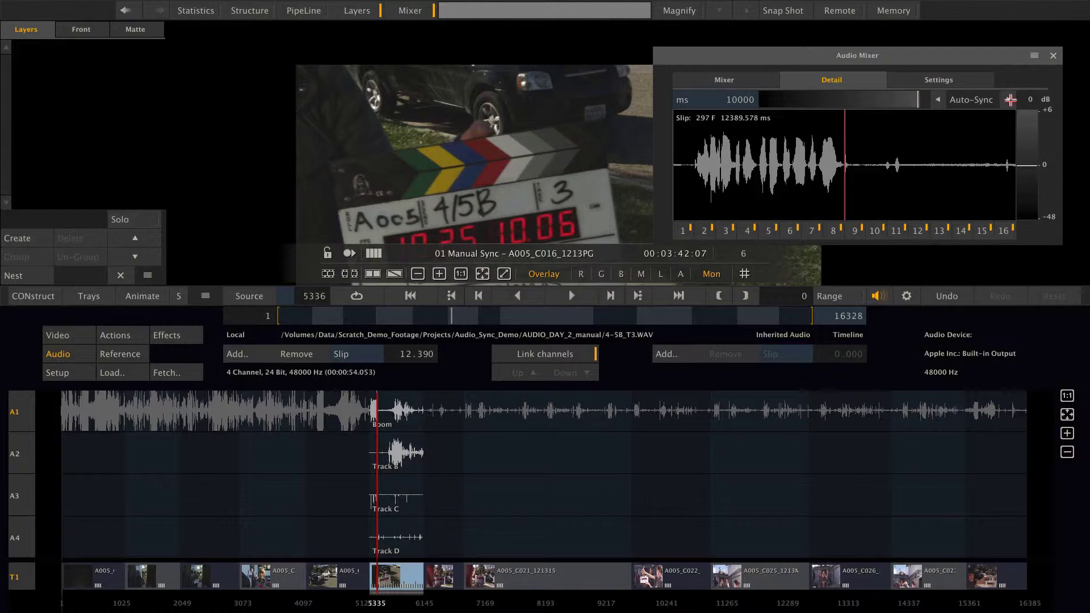
Step: Cue clip A005_C019 at its exact clapper slate frame
{"action": "left_click_drag", "start_coordinate": [452, 317], "coordinate": [487, 317]}
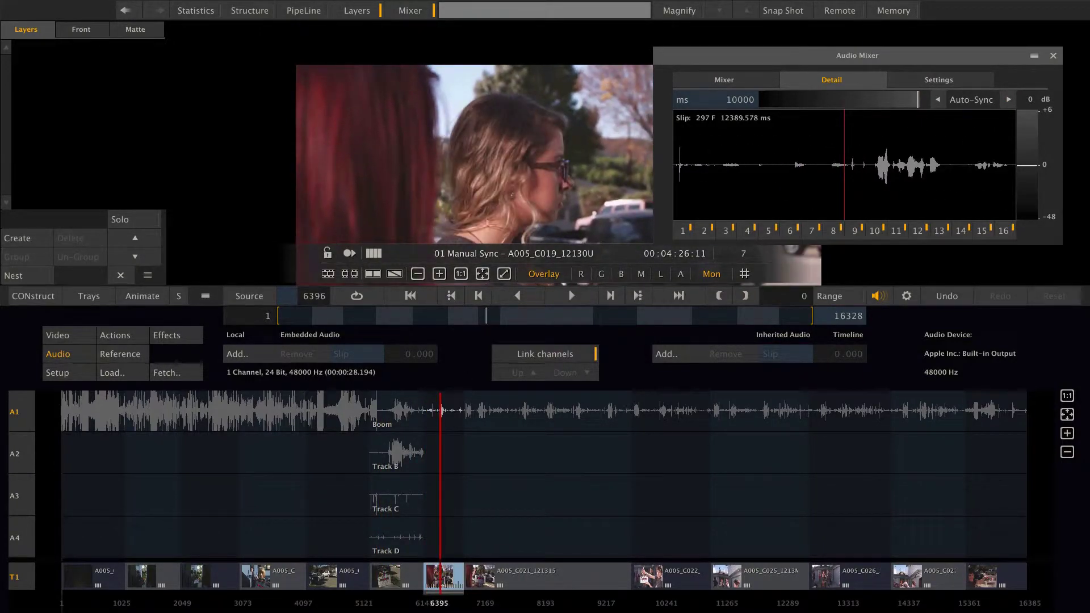
{"action": "left_click_drag", "start_coordinate": [491, 215], "coordinate": [400, 126]}
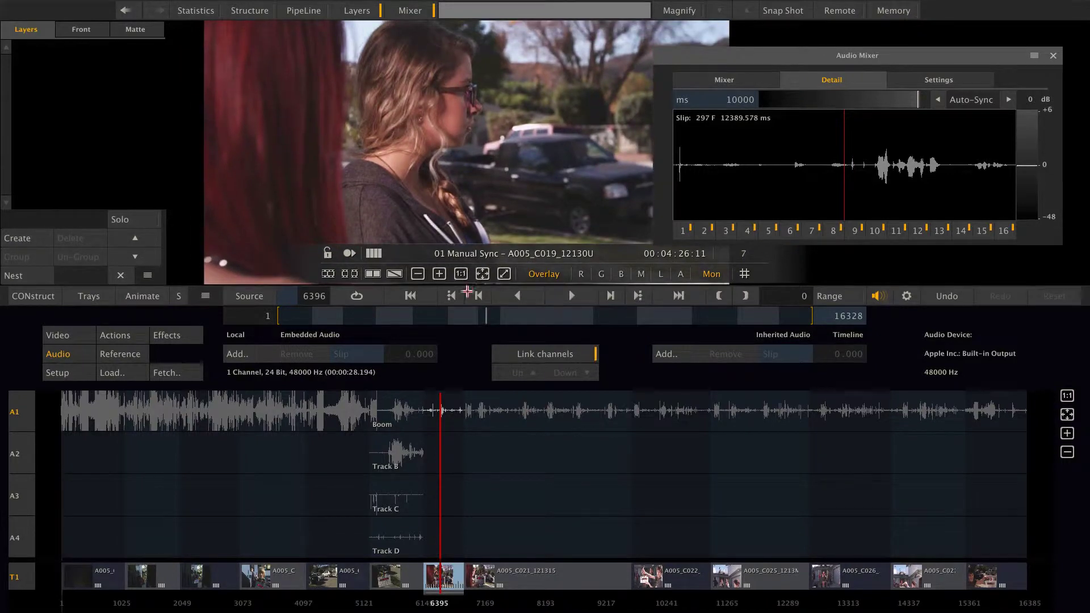
{"action": "left_click", "coordinate": [482, 316]}
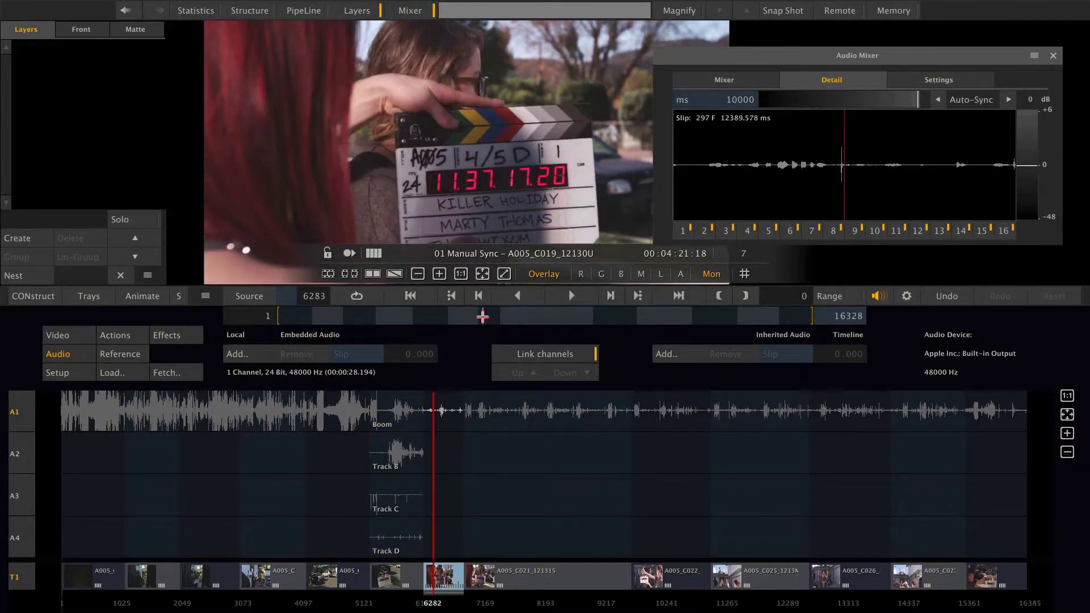
{"action": "left_click_drag", "start_coordinate": [483, 316], "coordinate": [483, 316]}
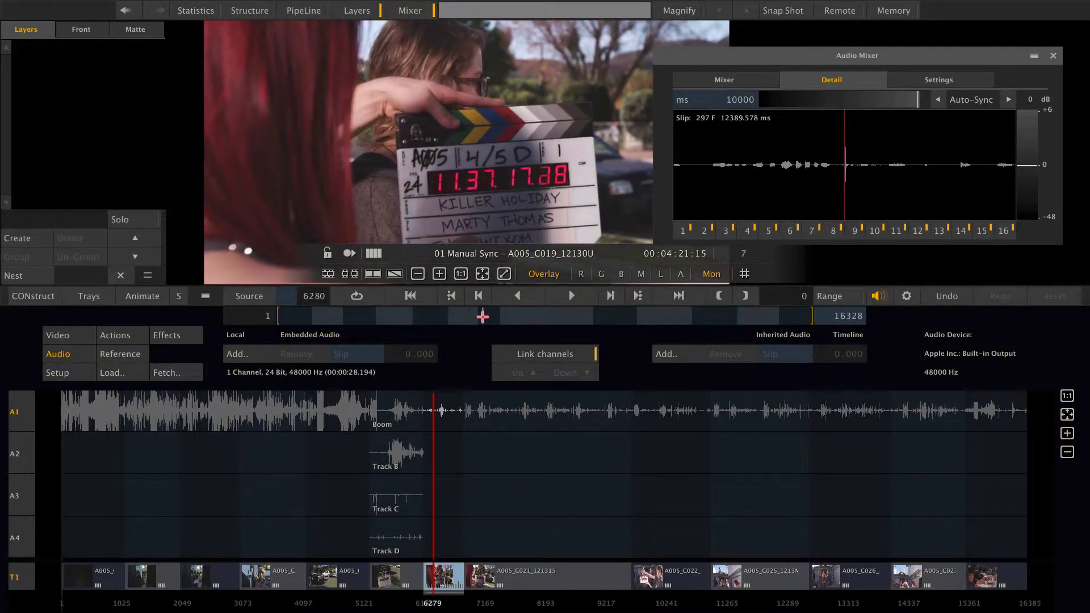
Step: Load 4-5D_T1.WAV as this clip's local audio
{"action": "left_click", "coordinate": [238, 356]}
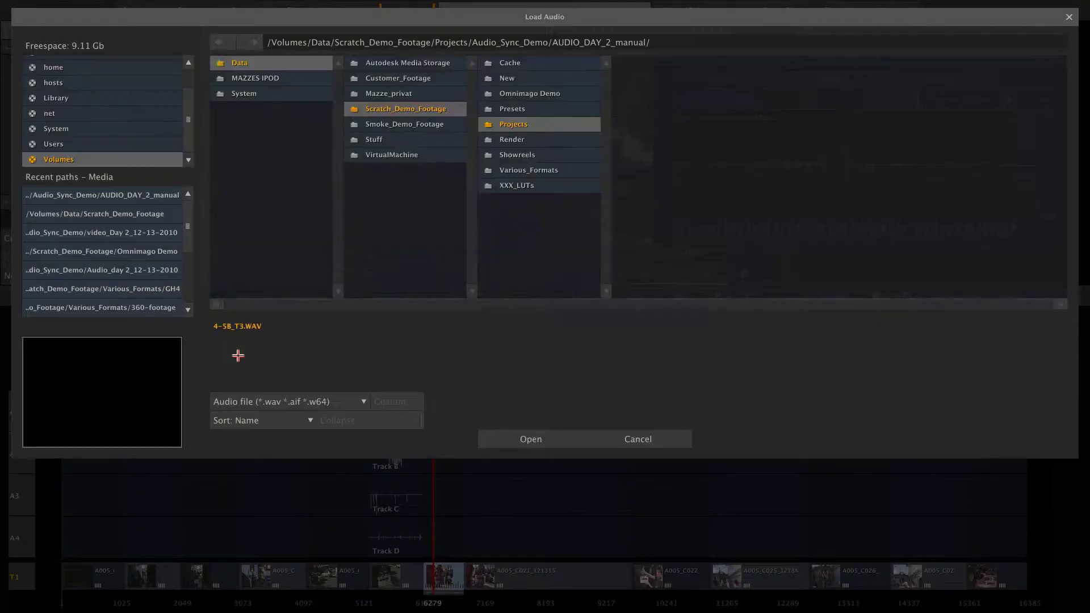
{"action": "left_click", "coordinate": [909, 151]}
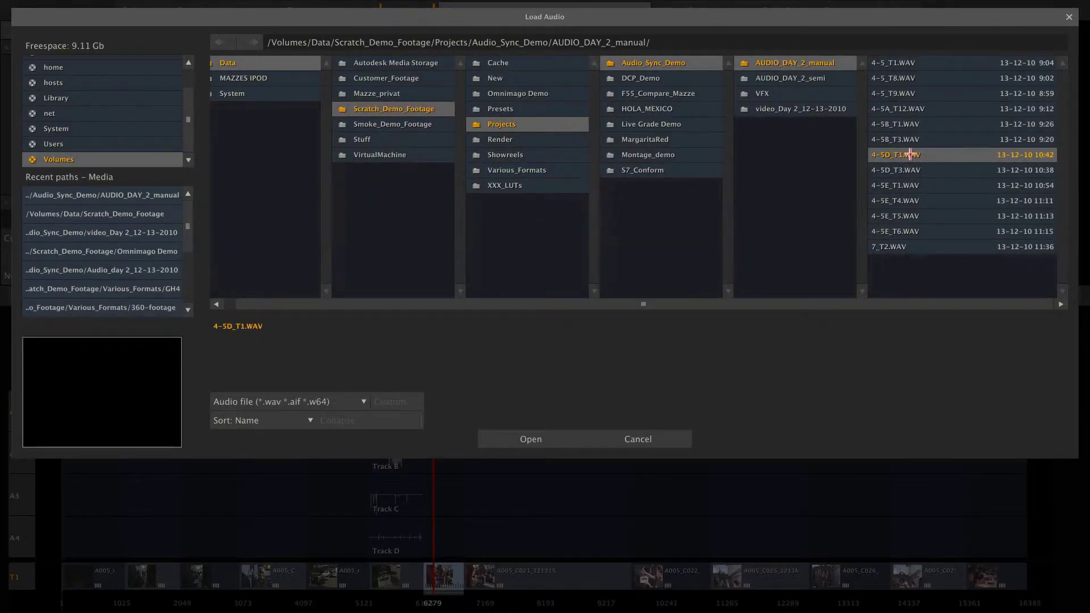
{"action": "left_click", "coordinate": [503, 438]}
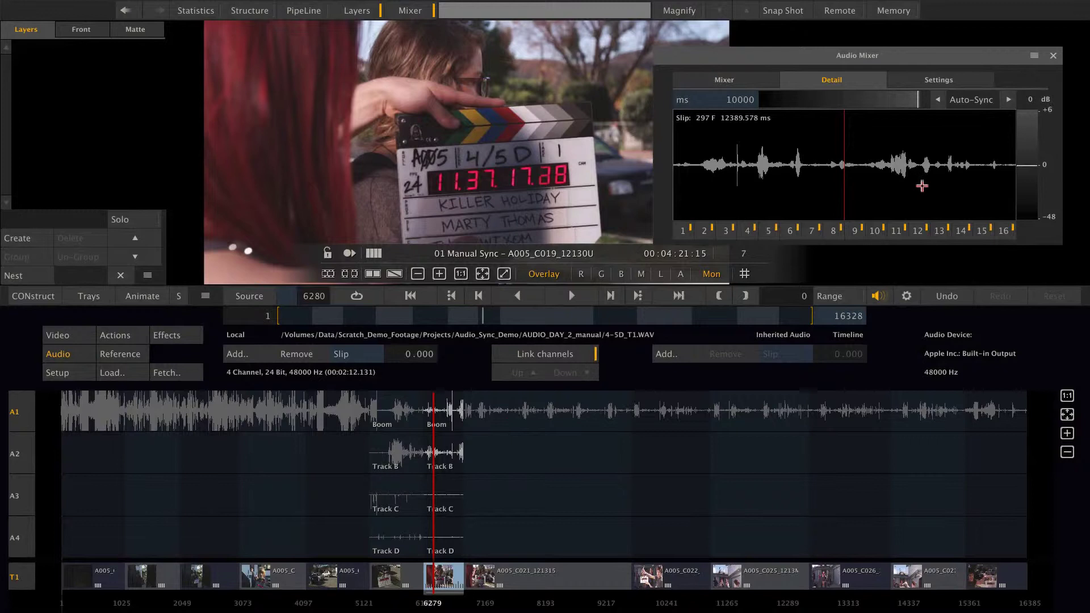
Step: Auto-Sync the 4-5D_T1 audio to a 325-frame slip, check playback, and return to the construct view
{"action": "left_click", "coordinate": [1009, 98]}
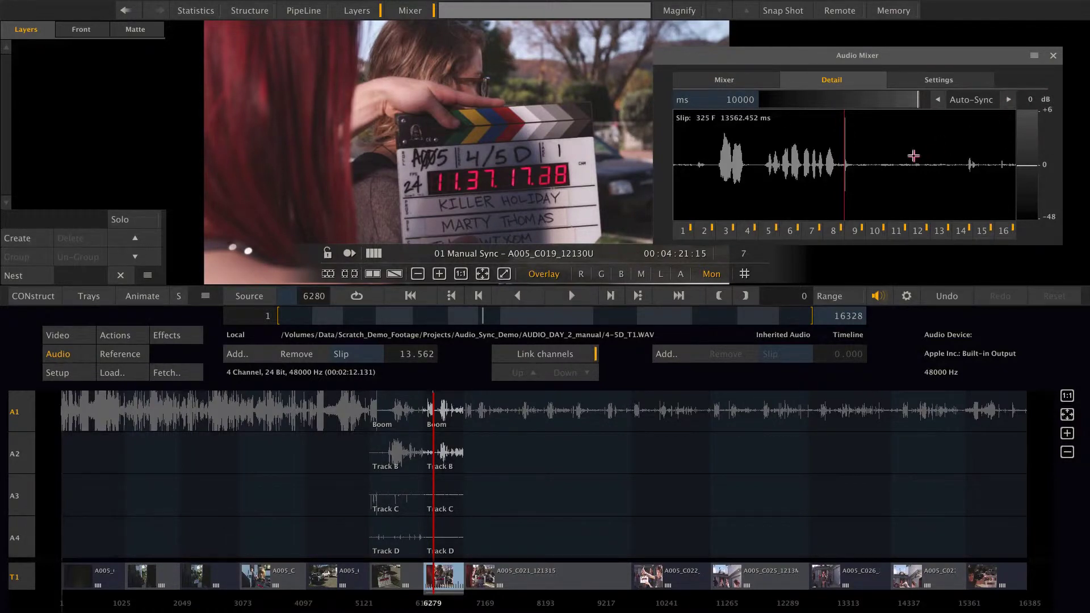
{"action": "left_click_drag", "start_coordinate": [863, 164], "coordinate": [897, 165]}
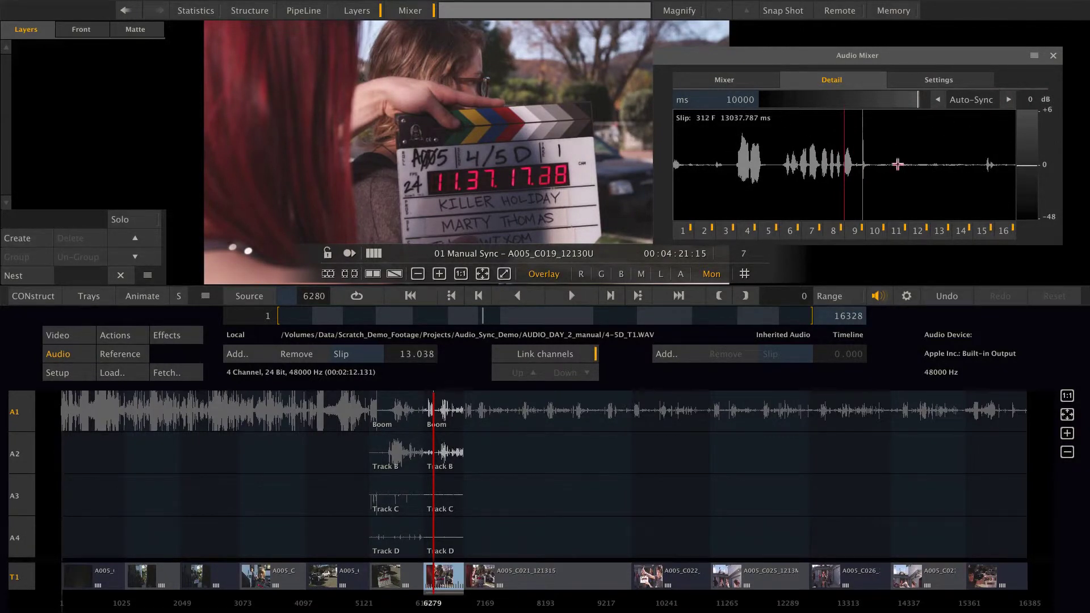
{"action": "left_click", "coordinate": [1009, 100]}
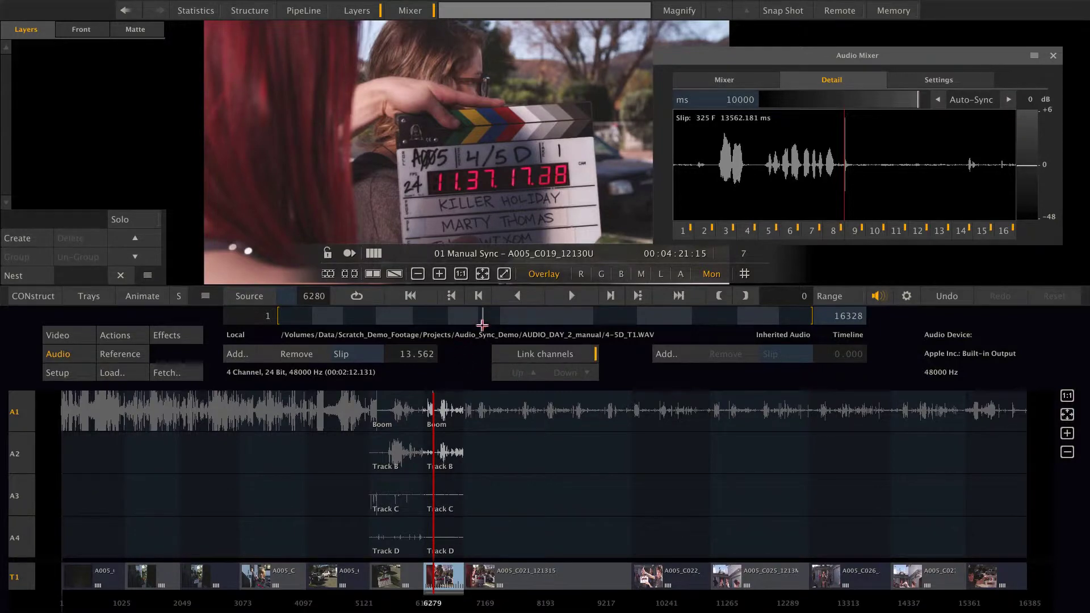
{"action": "mouse_move", "coordinate": [482, 316]}
{"action": "left_mouse_down"}
{"action": "mouse_move", "coordinate": [428, 316]}
{"action": "mouse_move", "coordinate": [499, 316]}
{"action": "left_mouse_up"}
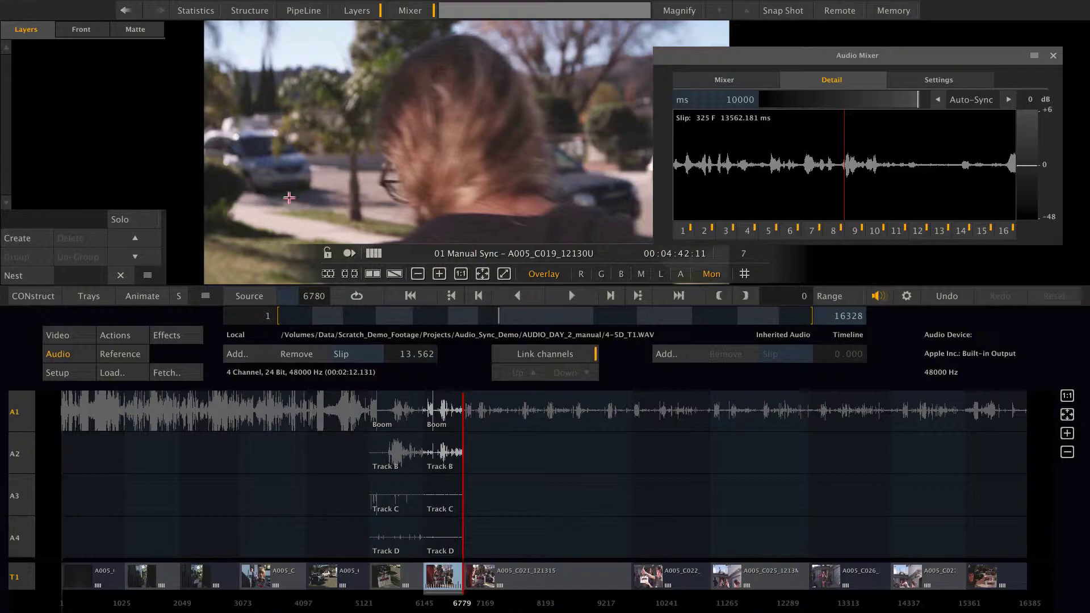
{"action": "left_click", "coordinate": [24, 297]}
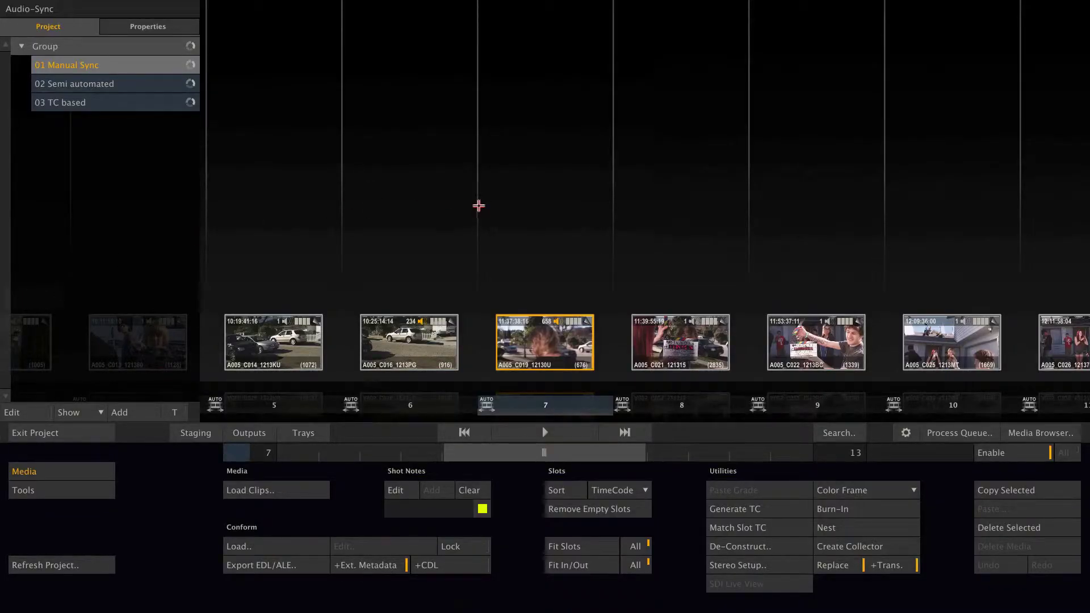
Step: Select all 13 clips of 02 Semi automated and view their Scene and Take columns in the Media Browser
{"action": "left_click", "coordinate": [161, 84]}
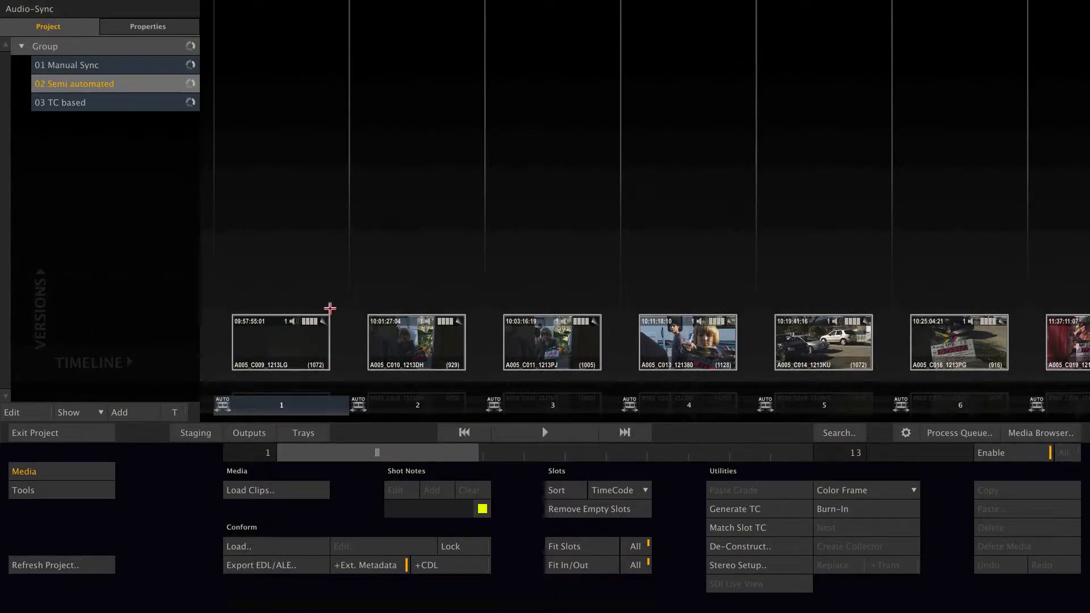
{"action": "key", "text": "ctrl+a"}
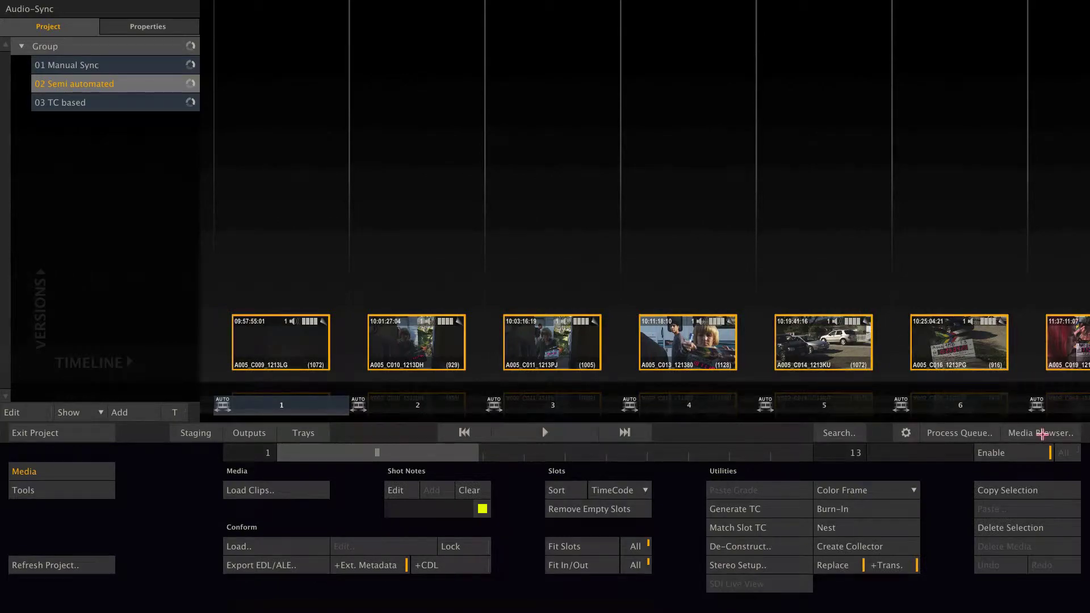
{"action": "left_click", "coordinate": [1043, 434]}
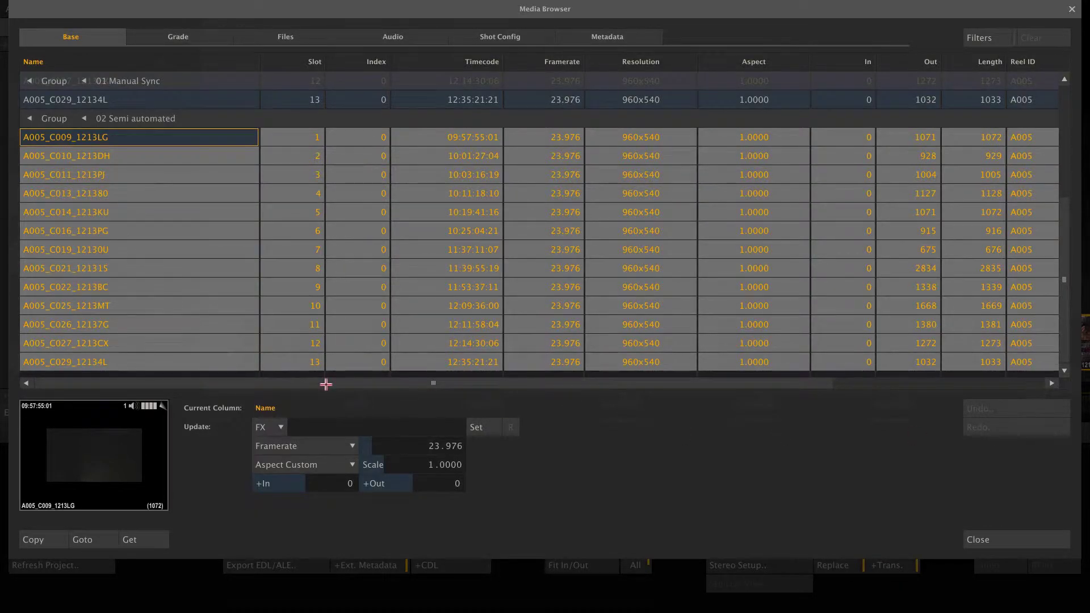
{"action": "left_click_drag", "start_coordinate": [326, 384], "coordinate": [616, 375]}
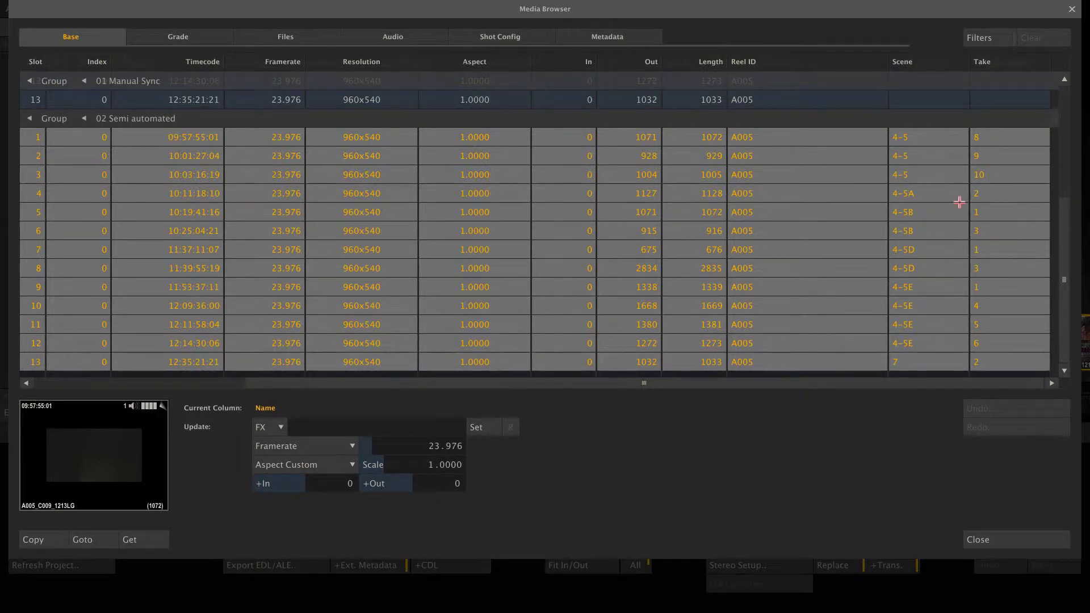
Step: In the Audio tab, change Match Type from Timecode to Shot Name or Search Mask
{"action": "left_click", "coordinate": [393, 36]}
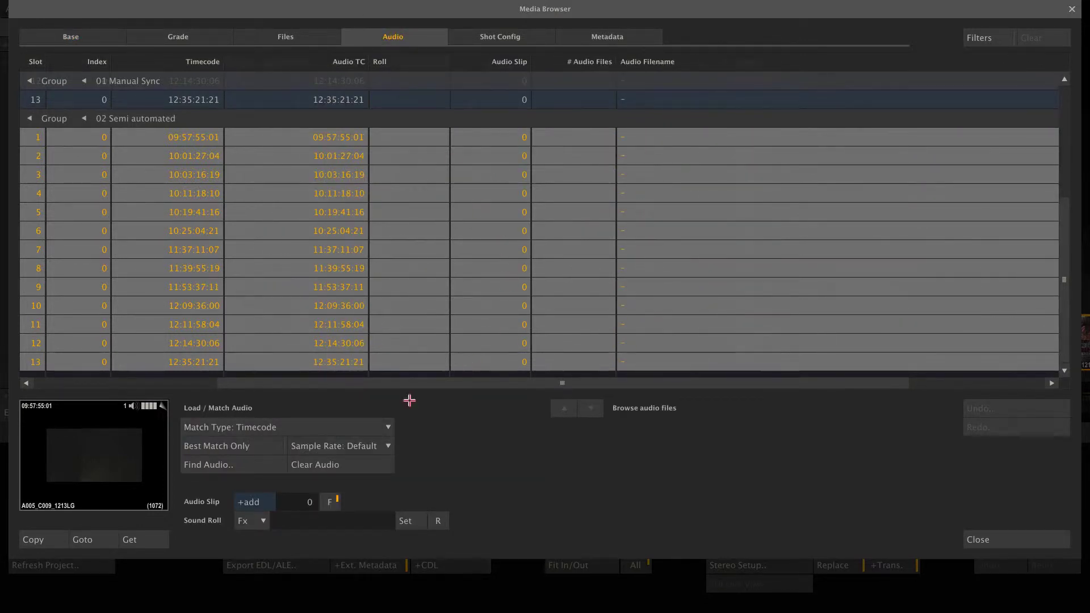
{"action": "left_click", "coordinate": [283, 429]}
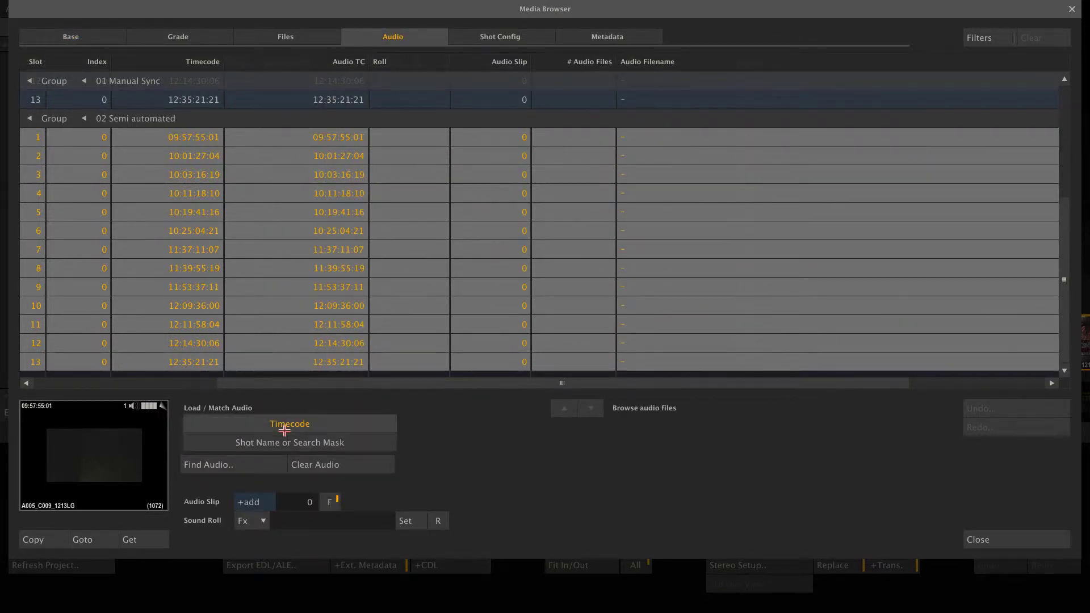
{"action": "left_click", "coordinate": [317, 442]}
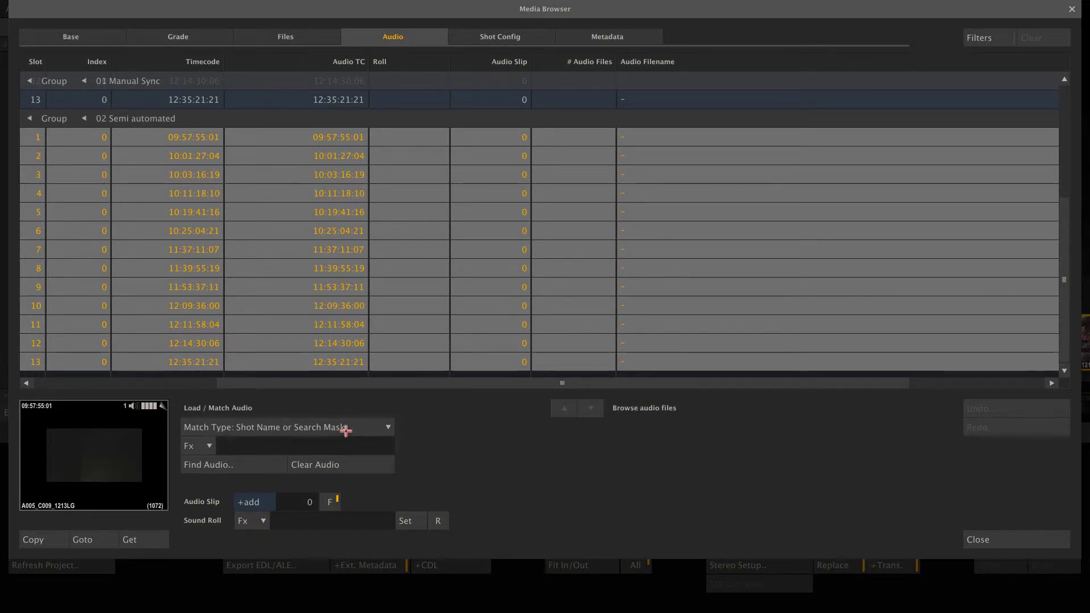
{"action": "left_click", "coordinate": [252, 469]}
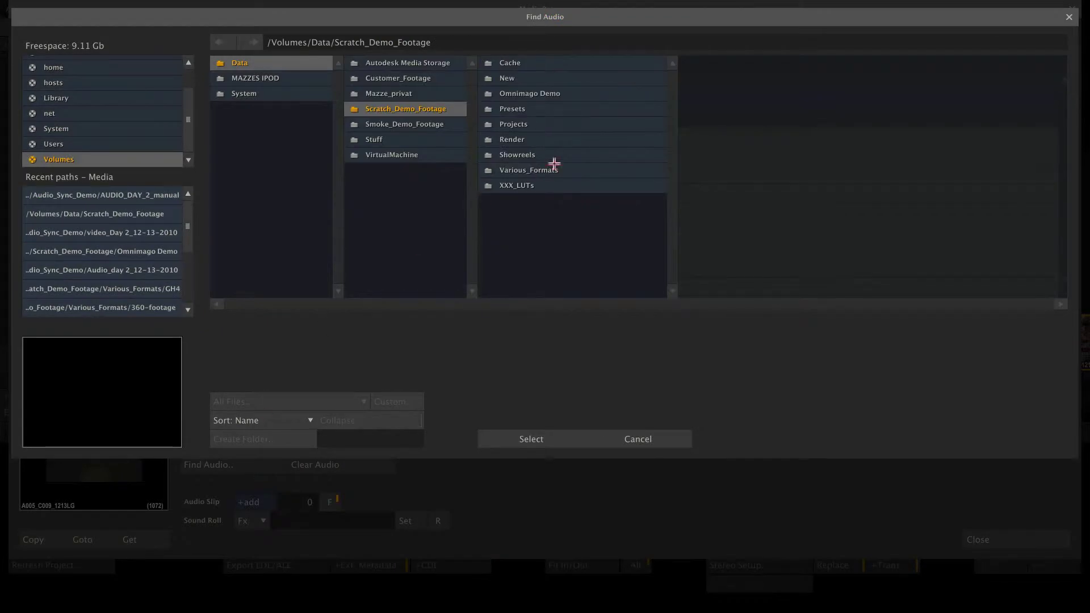
{"action": "left_click", "coordinate": [151, 194]}
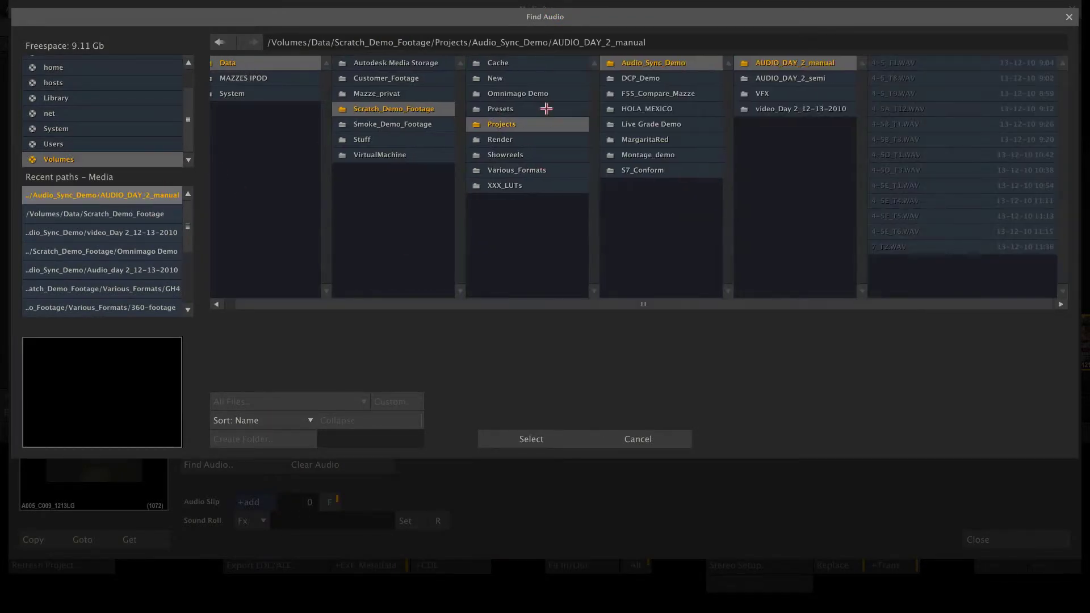
{"action": "left_click", "coordinate": [782, 77]}
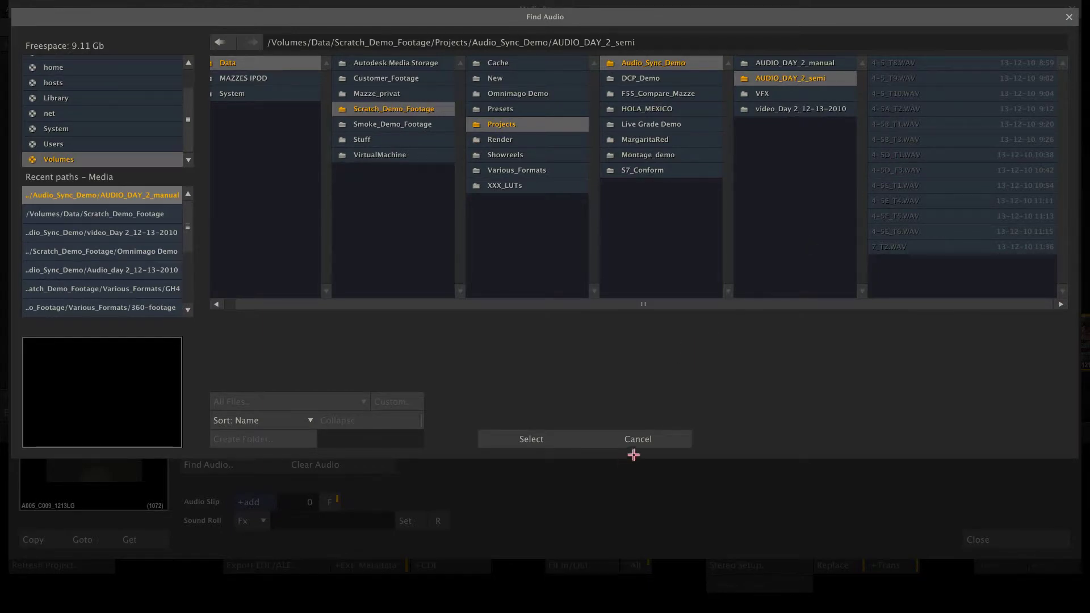
{"action": "left_click", "coordinate": [638, 439]}
{"action": "left_click", "coordinate": [249, 445]}
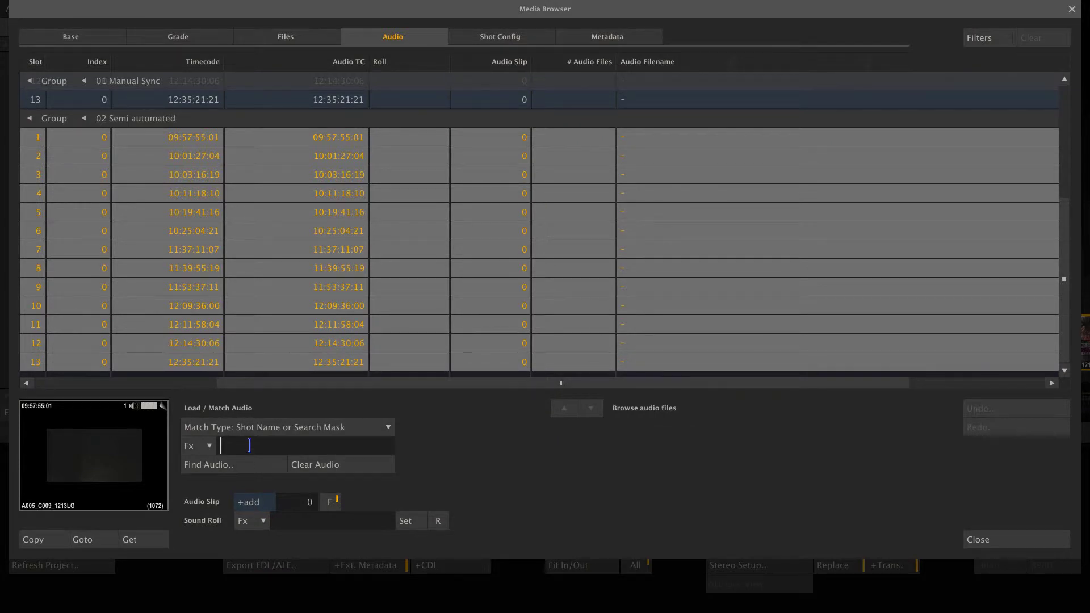
Step: Build the search mask #scene_T#take from the Scene and Take tokens, checking values in the Base tab
{"action": "left_click", "coordinate": [203, 448]}
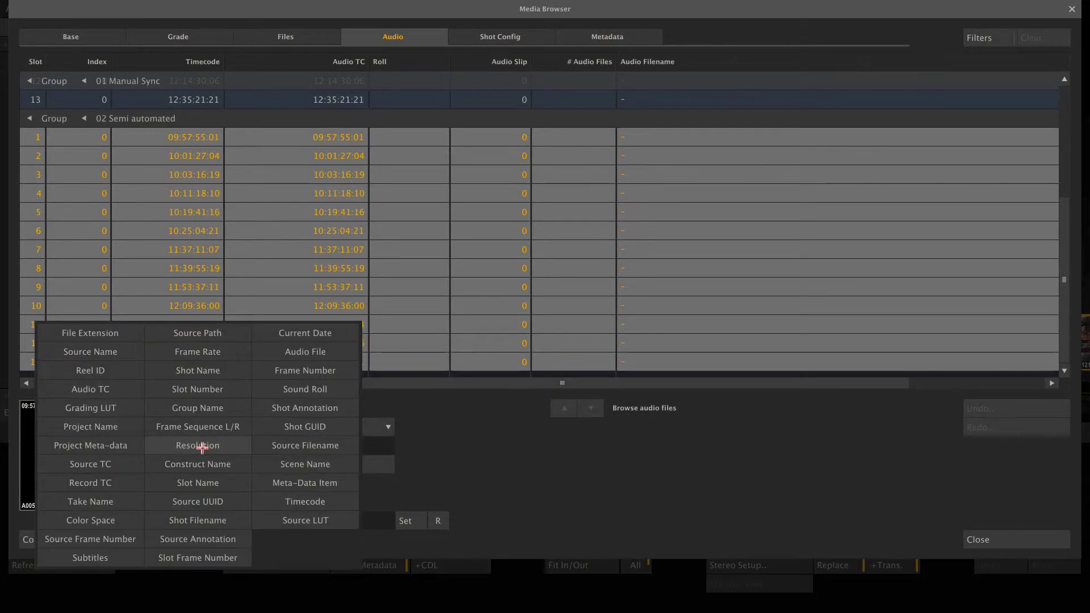
{"action": "left_click", "coordinate": [307, 461]}
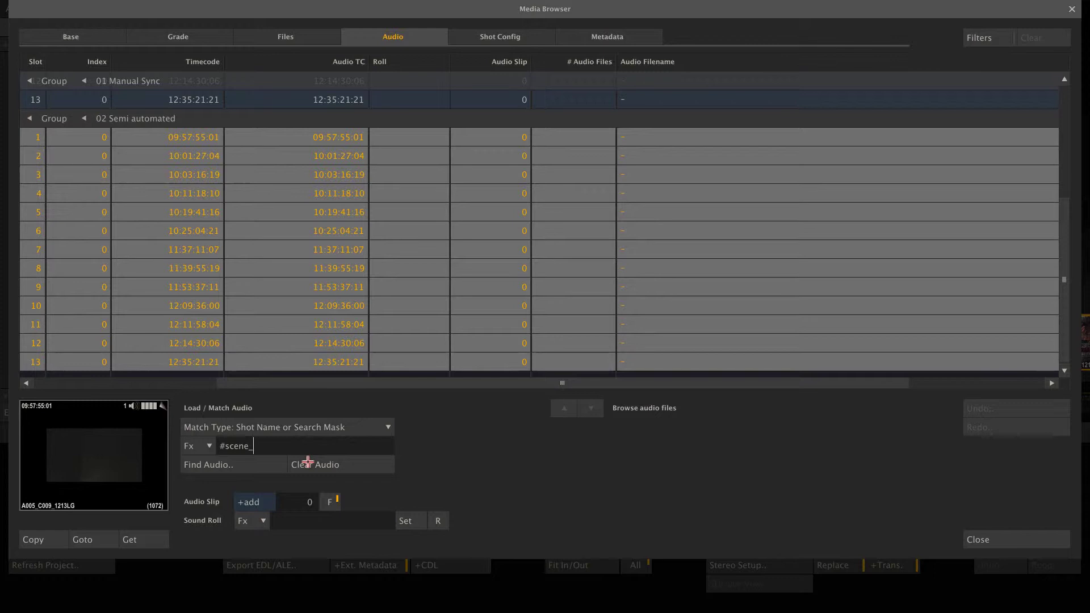
{"action": "type", "text": "T"}
{"action": "left_click", "coordinate": [207, 445]}
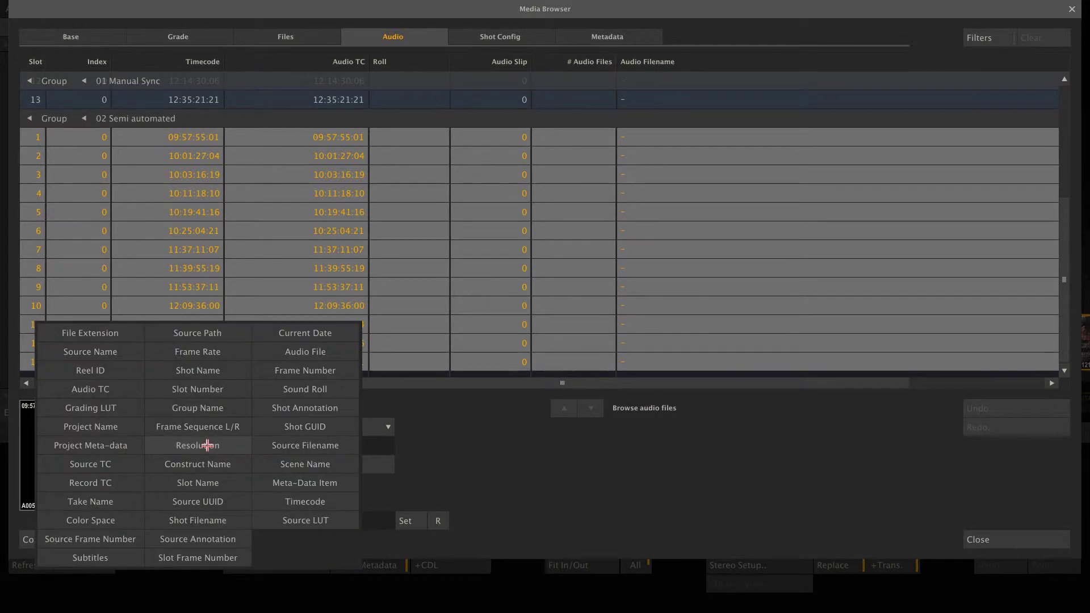
{"action": "left_click", "coordinate": [113, 503]}
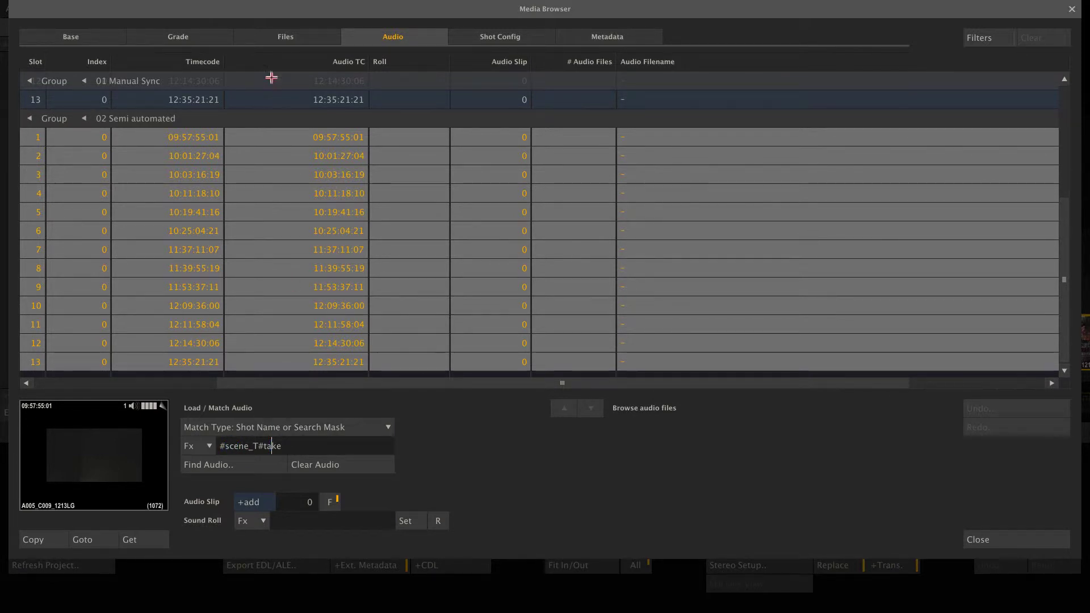
{"action": "left_click", "coordinate": [96, 37]}
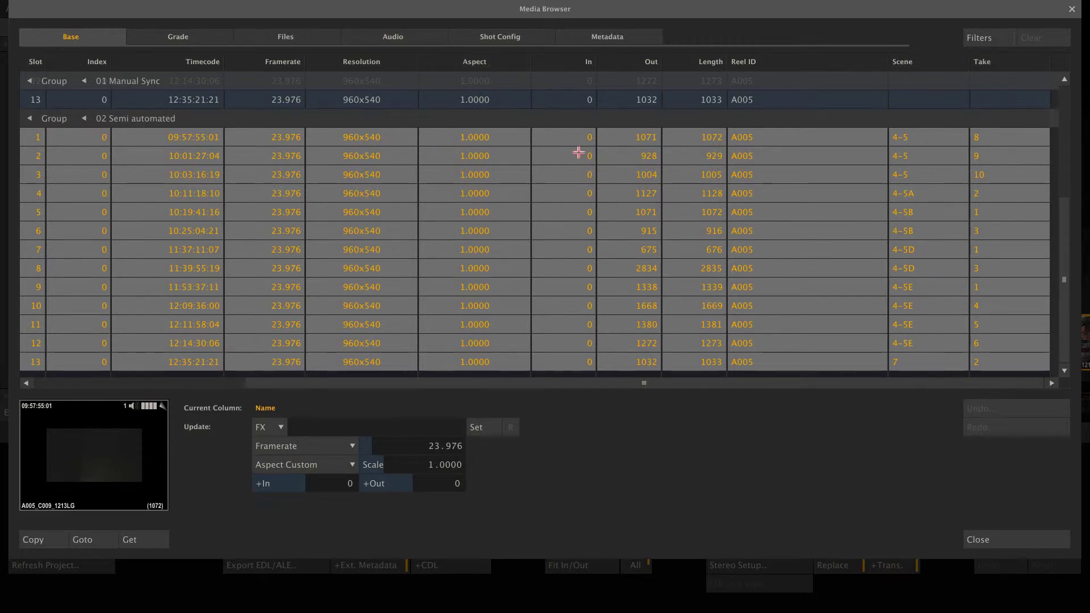
{"action": "left_click", "coordinate": [398, 36]}
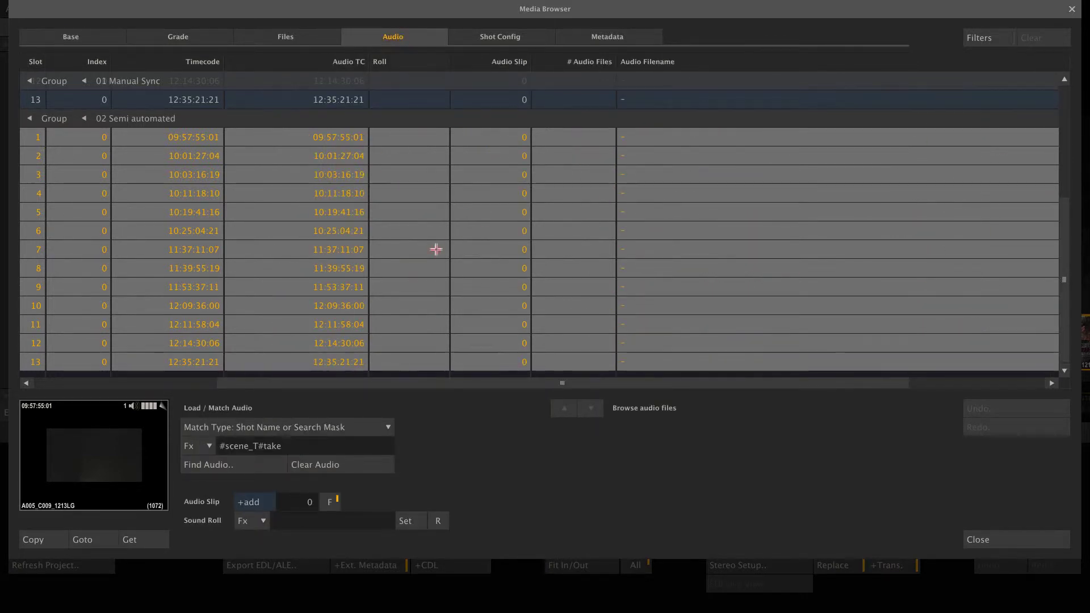
Step: Match the clips to the WAVs in the AUDIO_DAY_2_semi folder, then close the Media Browser
{"action": "left_click", "coordinate": [233, 465]}
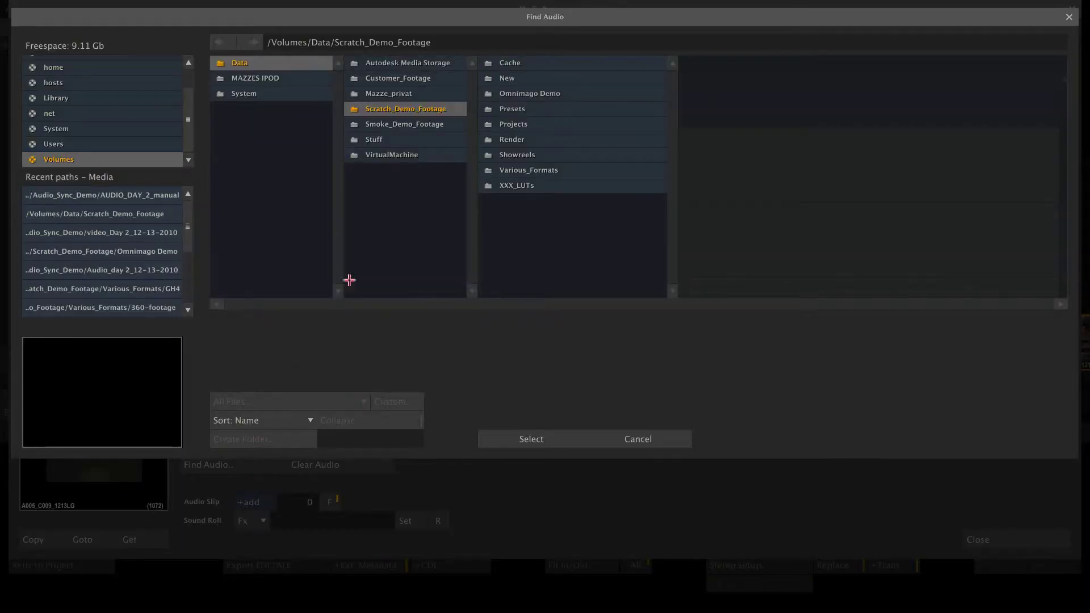
{"action": "left_click", "coordinate": [90, 196]}
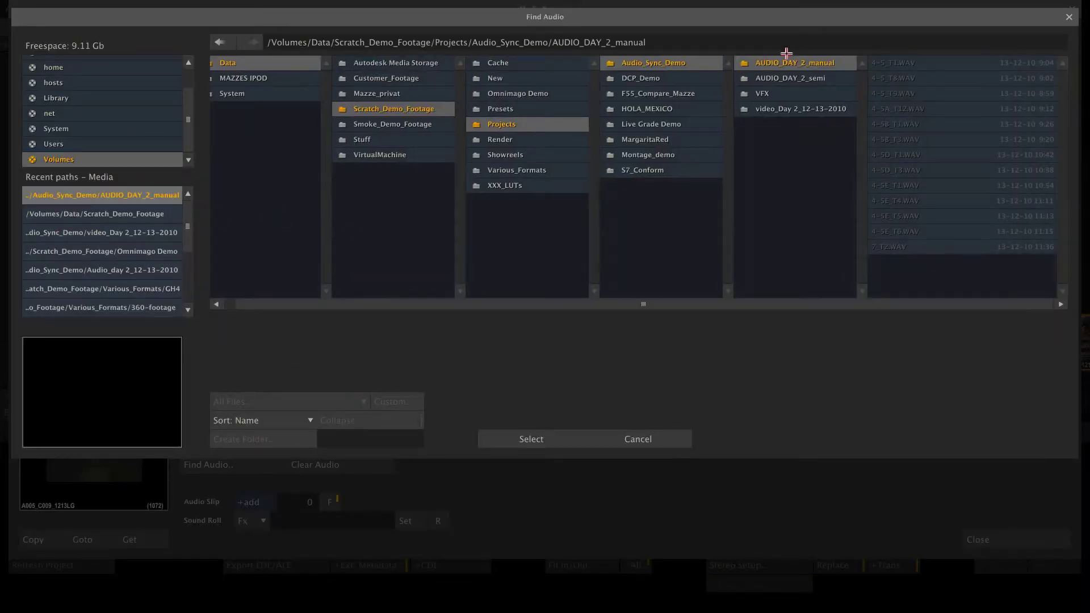
{"action": "left_click", "coordinate": [795, 79]}
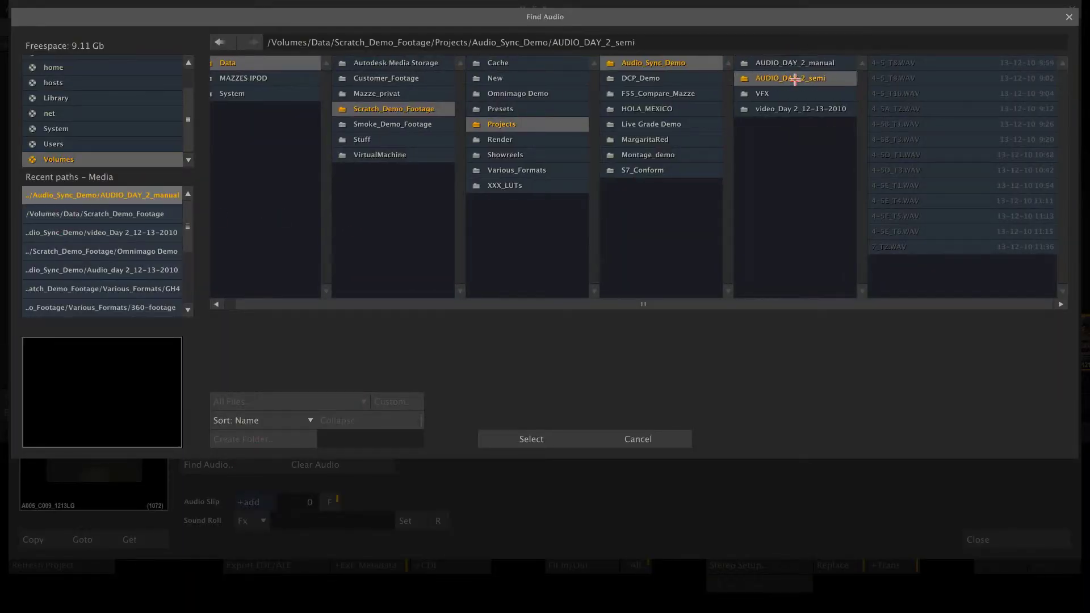
{"action": "left_click", "coordinate": [508, 440]}
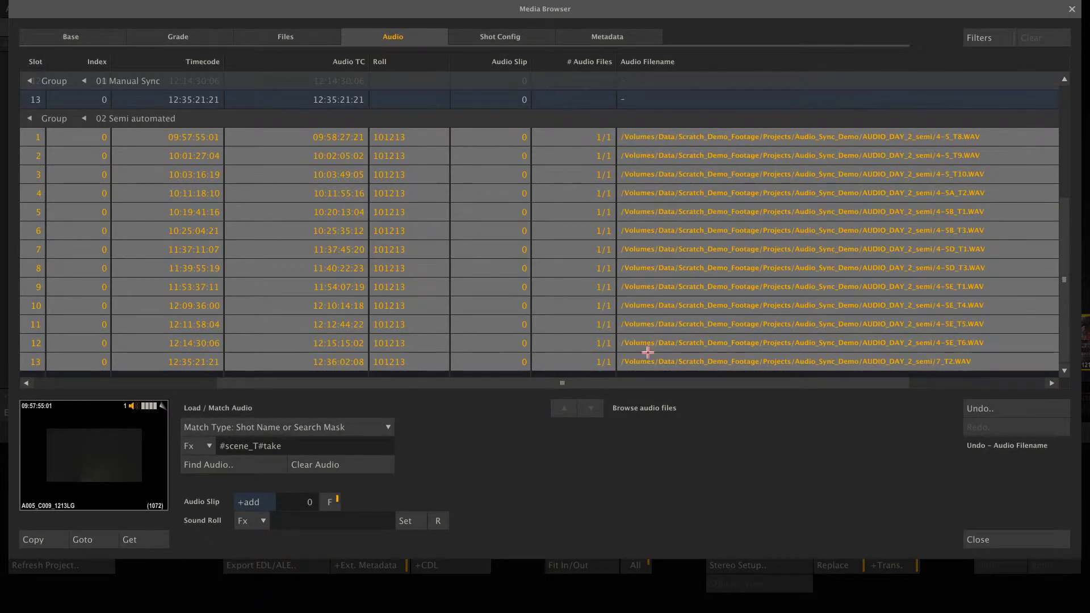
{"action": "left_click", "coordinate": [1021, 544]}
Step: Play the semi automated clips with the Audio Mixer waveform detail shown and run Auto-Sync
{"action": "left_click", "coordinate": [544, 432]}
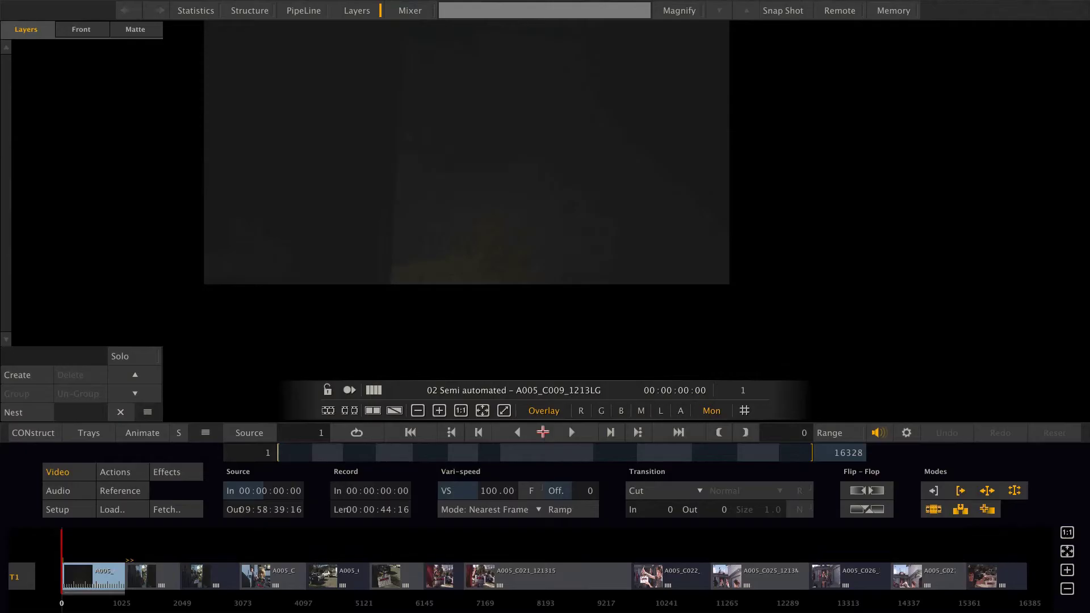
{"action": "left_click", "coordinate": [409, 10]}
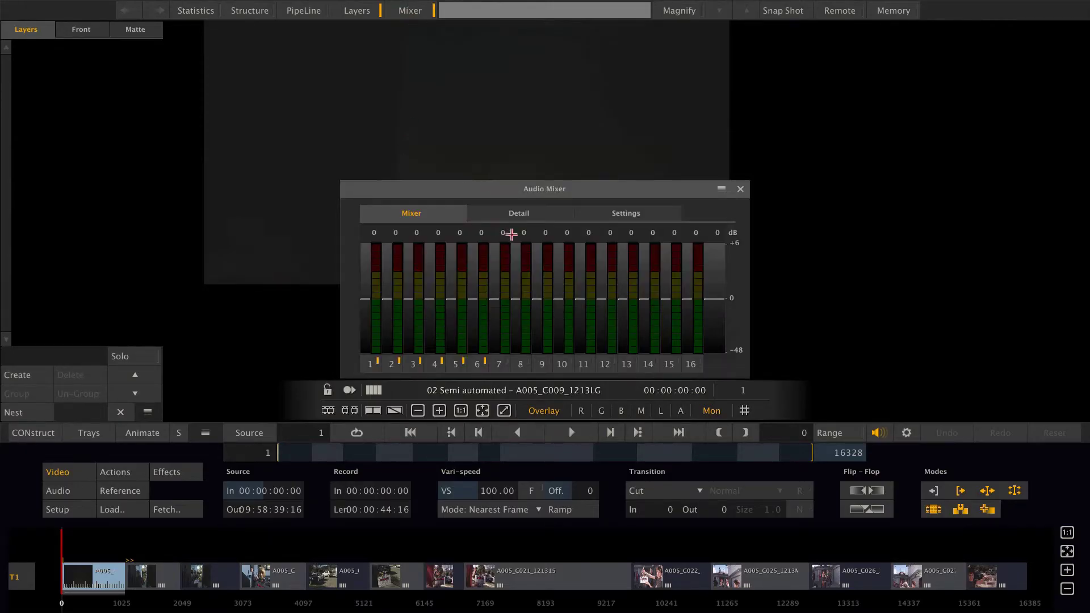
{"action": "left_click", "coordinate": [532, 213]}
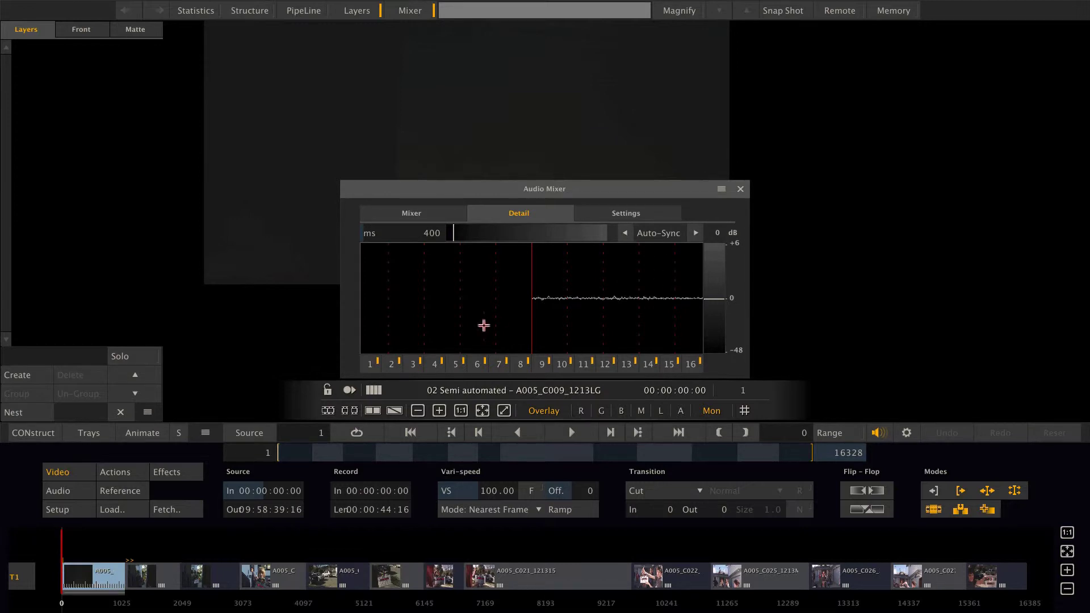
{"action": "left_click", "coordinate": [569, 426]}
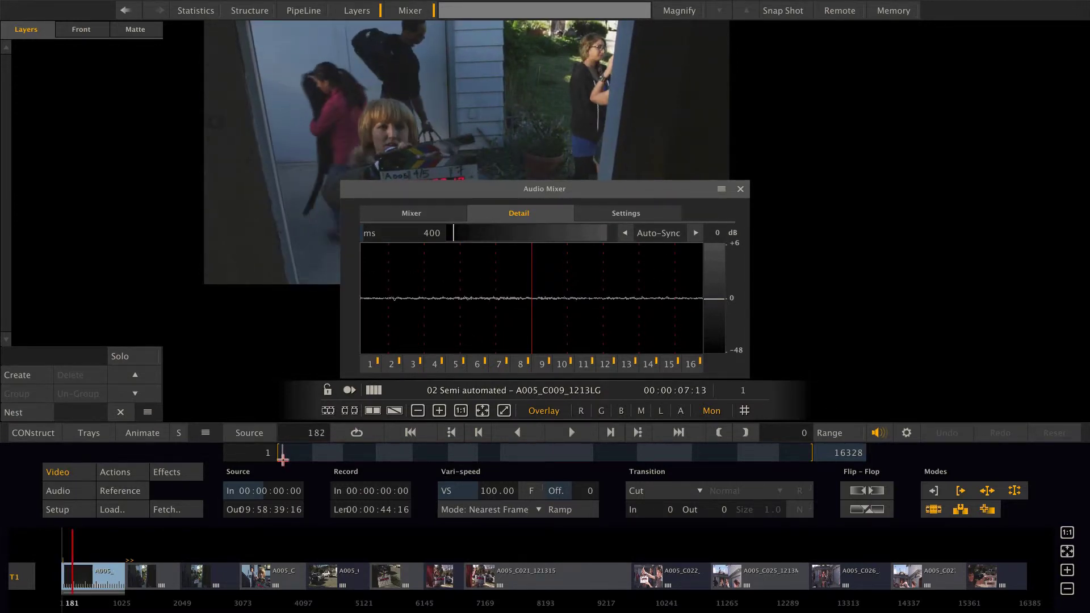
{"action": "left_click", "coordinate": [695, 232]}
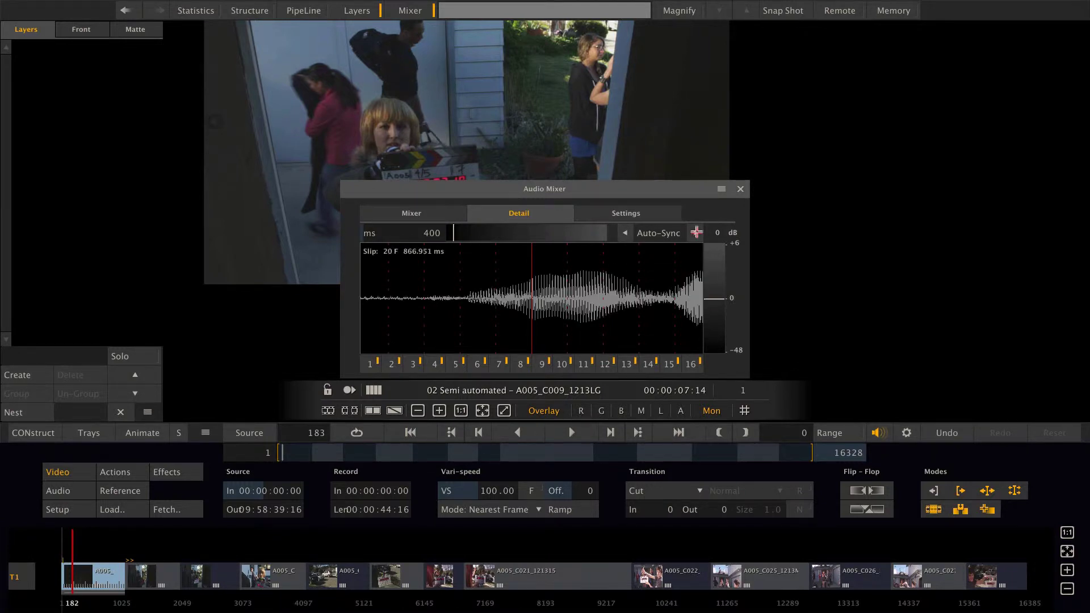
{"action": "left_click", "coordinate": [696, 232]}
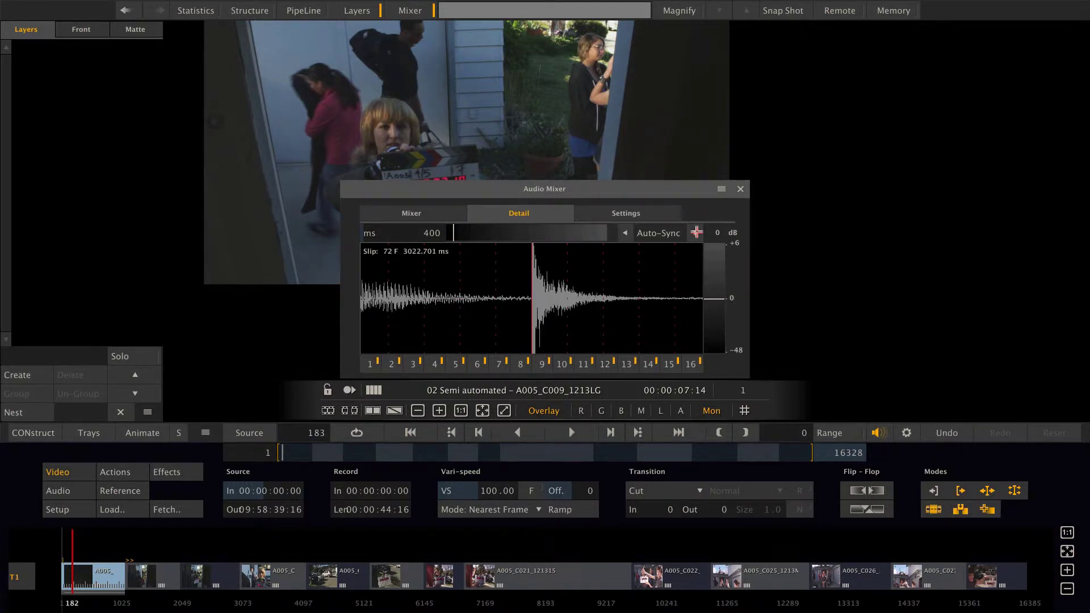
Step: Go to A005_C010_1213DH's slate and Auto-Sync its audio -44 frames onto the clap
{"action": "left_click_drag", "start_coordinate": [288, 454], "coordinate": [315, 456]}
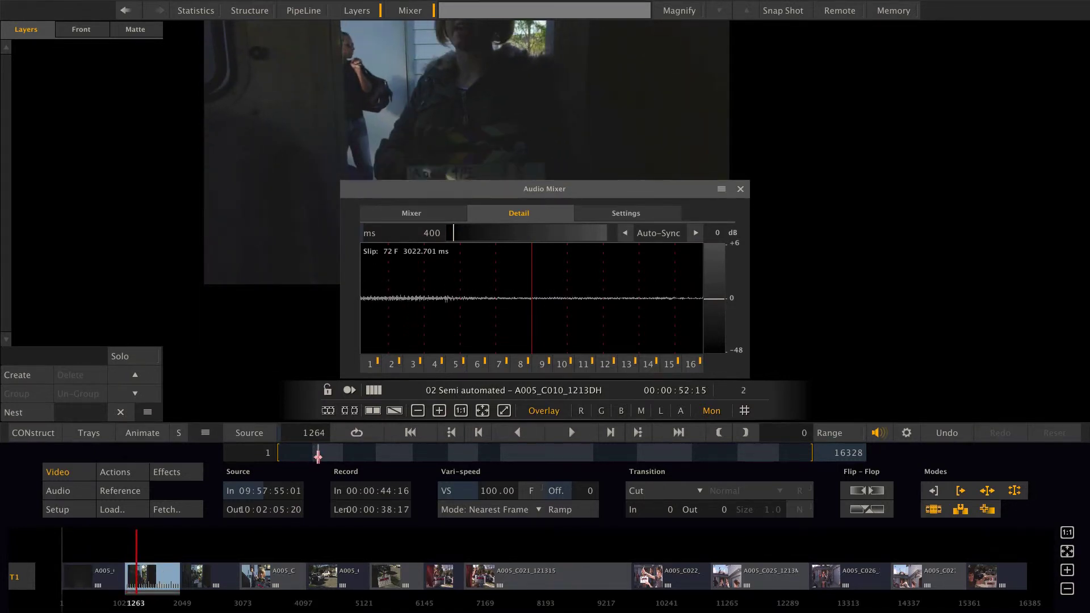
{"action": "left_click", "coordinate": [318, 456]}
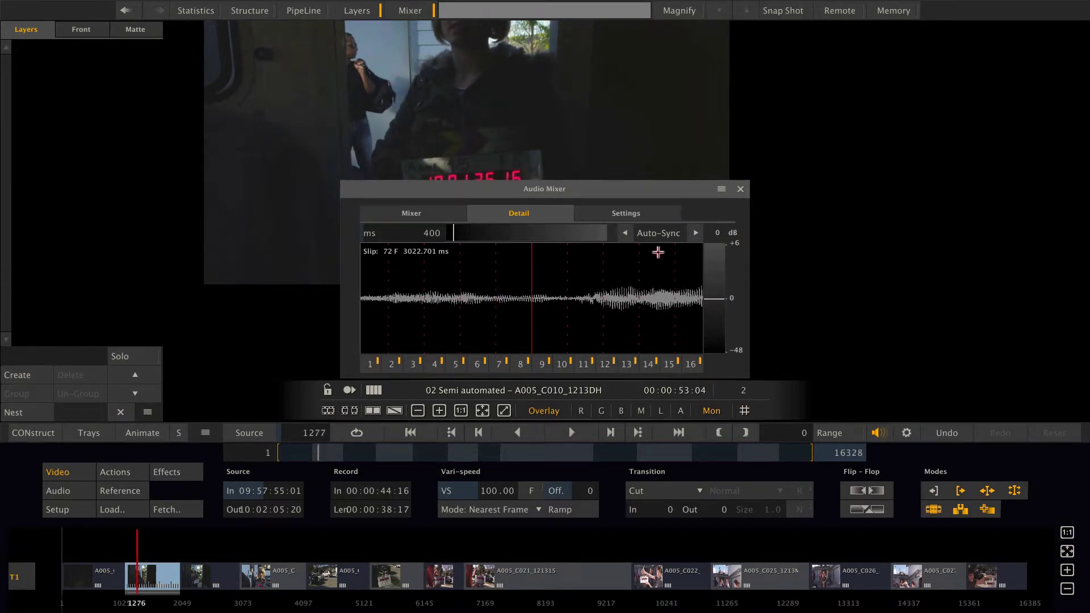
{"action": "left_click", "coordinate": [699, 232]}
{"action": "left_click", "coordinate": [698, 233]}
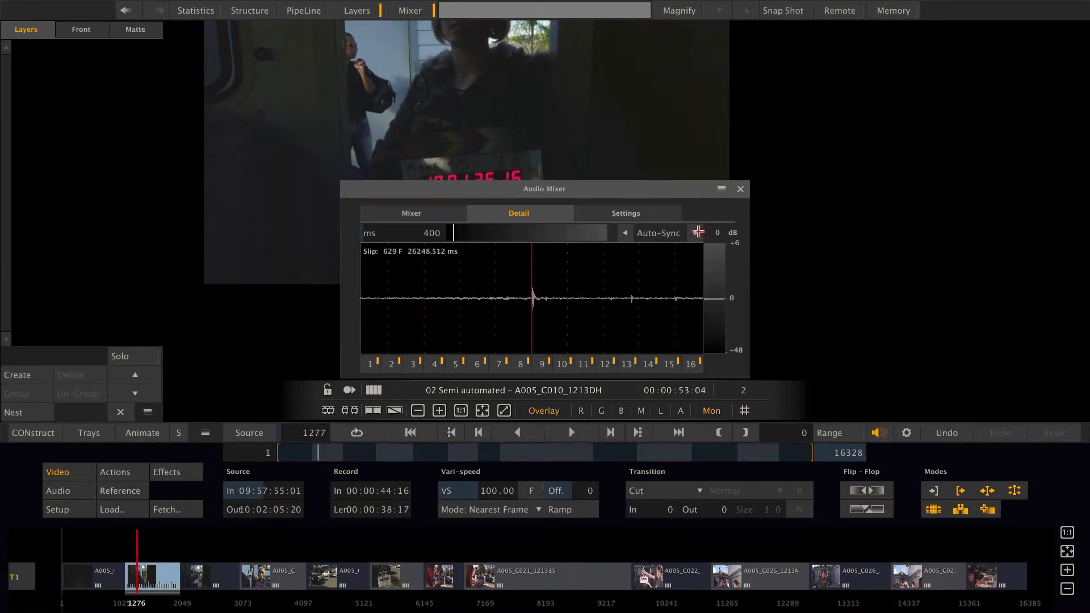
{"action": "left_click", "coordinate": [626, 232]}
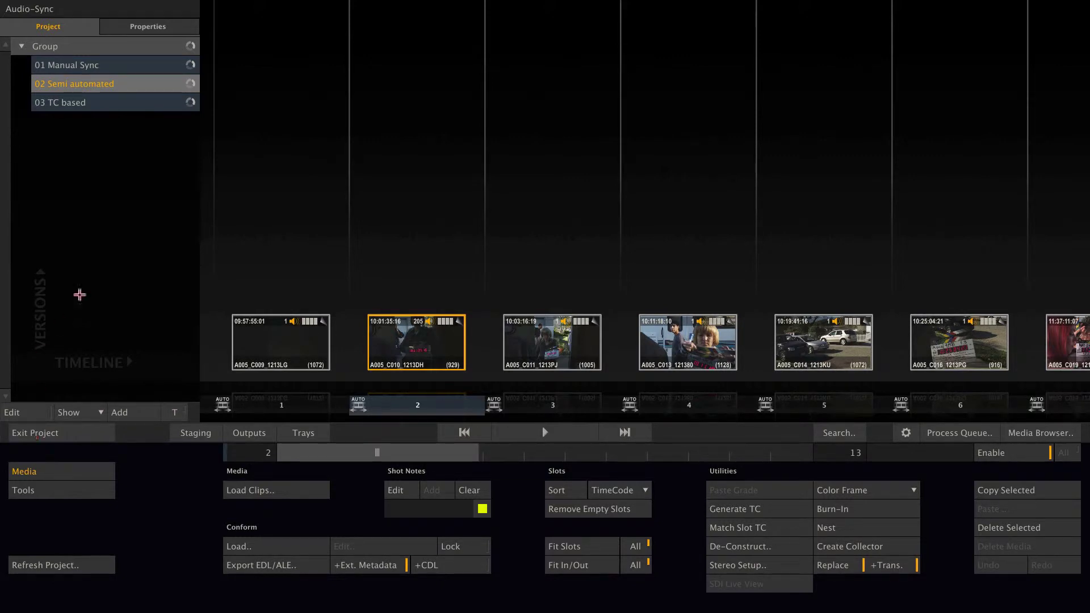
Step: Load the video_Day 2 folder's clips into 03 TC based as multiple shots and open the Media Browser
{"action": "left_click", "coordinate": [138, 104]}
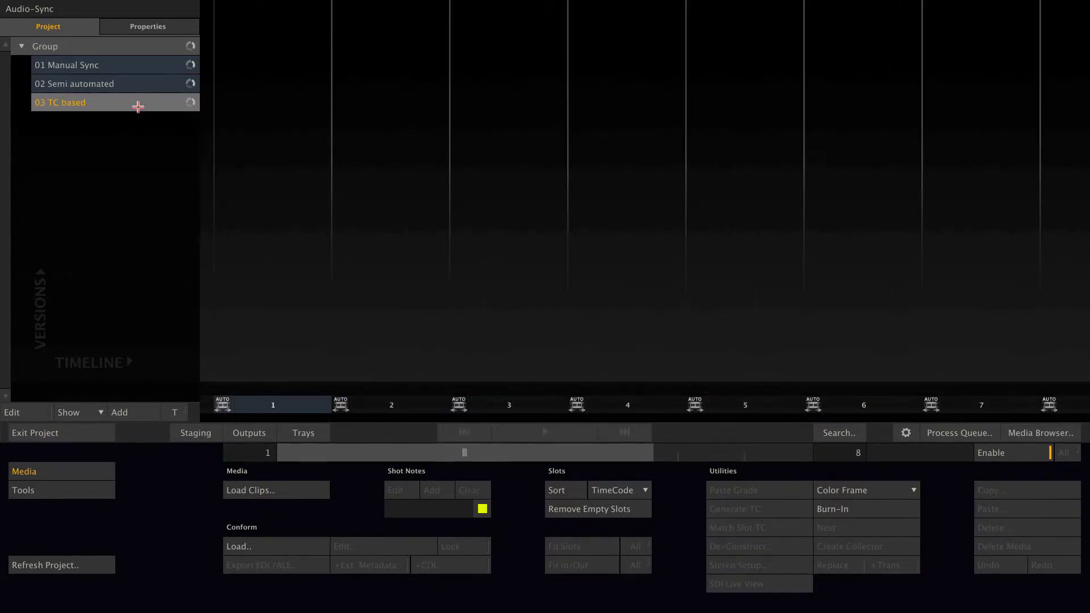
{"action": "left_click", "coordinate": [266, 487]}
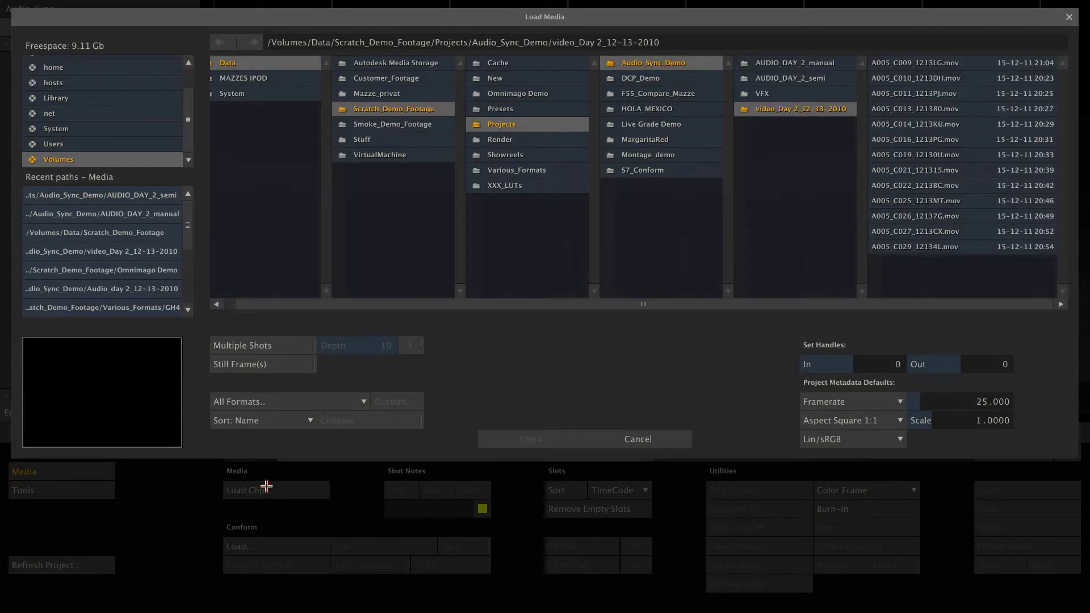
{"action": "left_click", "coordinate": [301, 348]}
{"action": "left_click", "coordinate": [528, 439]}
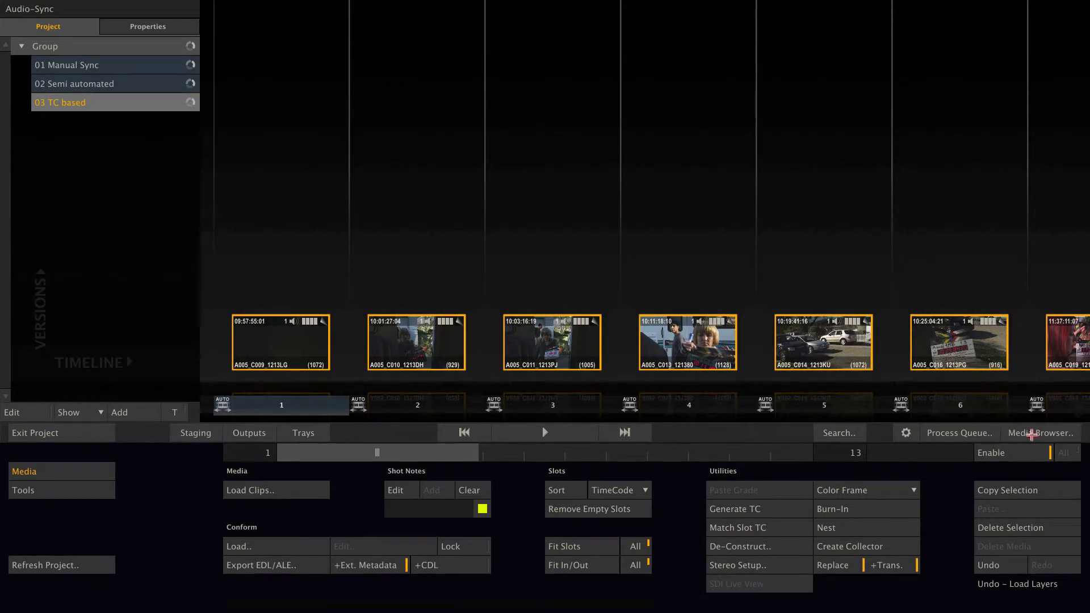
{"action": "left_click", "coordinate": [1030, 433]}
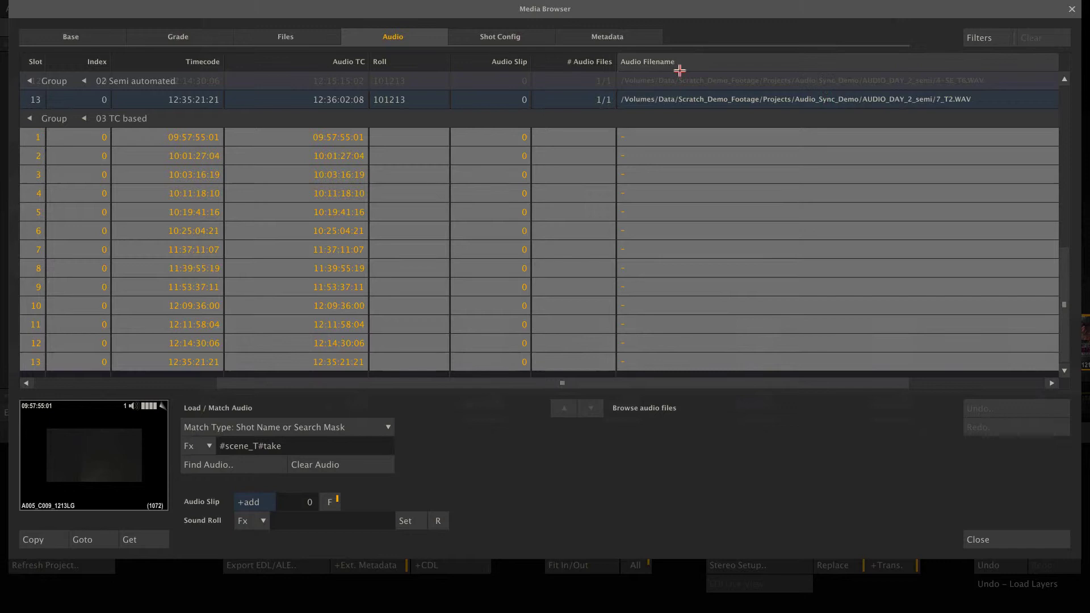
Step: On the Media Browser Base tab, narrow the Reel ID, Name and Aspect columns
{"action": "left_click", "coordinate": [66, 36]}
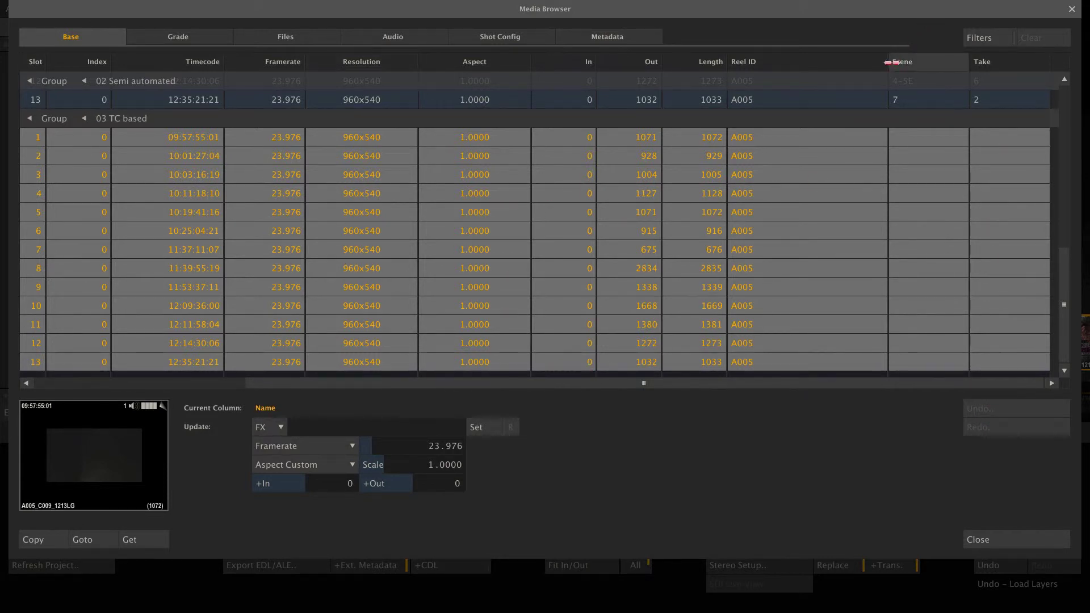
{"action": "left_click_drag", "start_coordinate": [889, 61], "coordinate": [796, 61]}
{"action": "left_click_drag", "start_coordinate": [616, 383], "coordinate": [404, 382]}
{"action": "left_click_drag", "start_coordinate": [259, 57], "coordinate": [142, 57]}
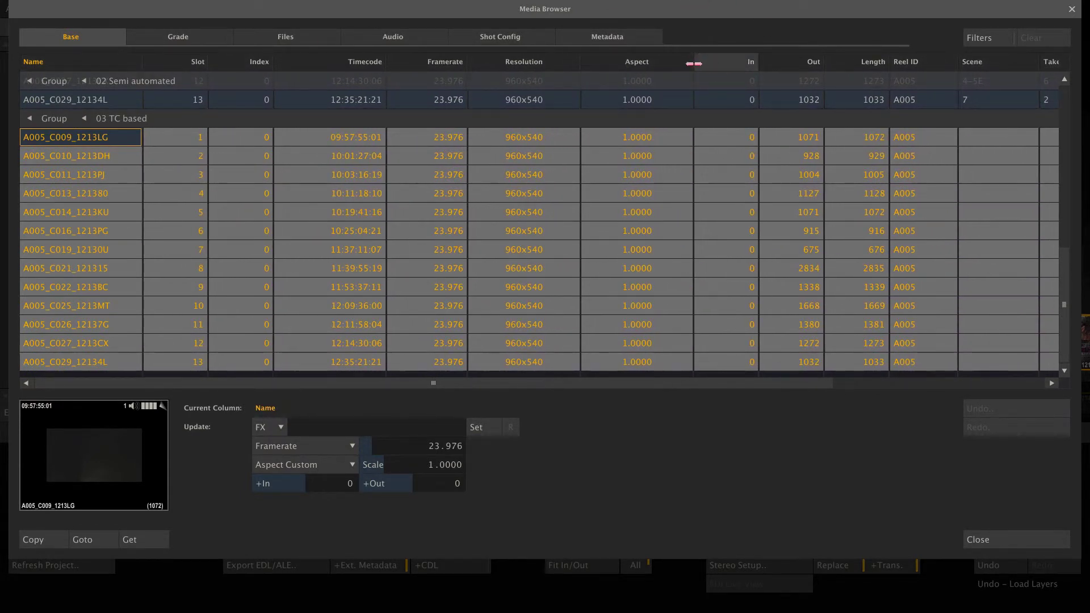
{"action": "left_click_drag", "start_coordinate": [693, 68], "coordinate": [640, 73]}
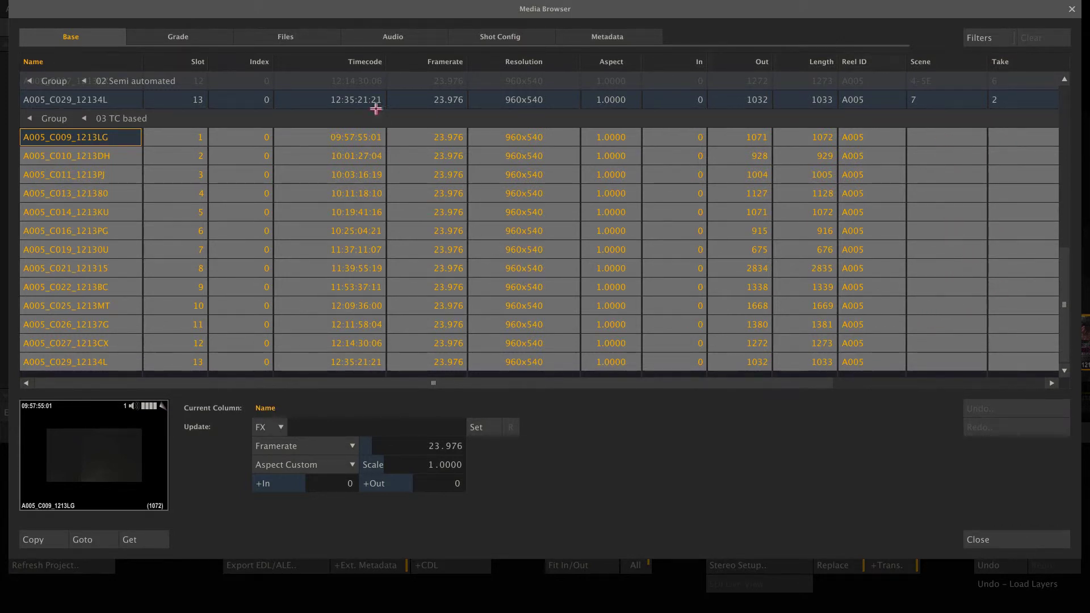
Step: Match the clips by Timecode to WAV files in AUDIO_DAY_2_semi, then review Scene/Take on the Base tab
{"action": "left_click", "coordinate": [394, 34]}
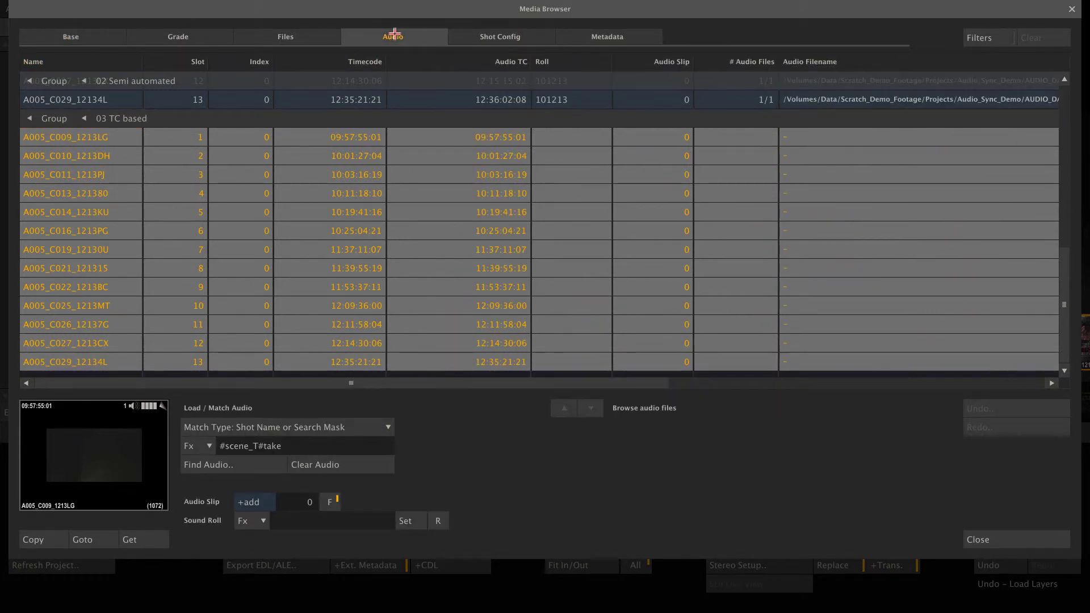
{"action": "left_click", "coordinate": [307, 427]}
{"action": "left_click", "coordinate": [312, 403]}
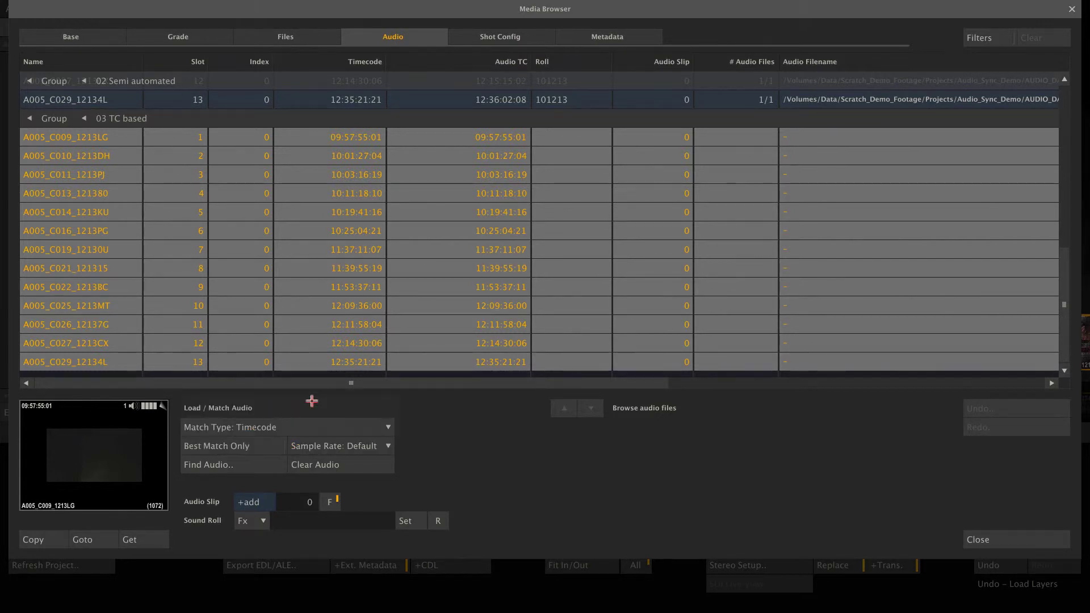
{"action": "left_click", "coordinate": [223, 468]}
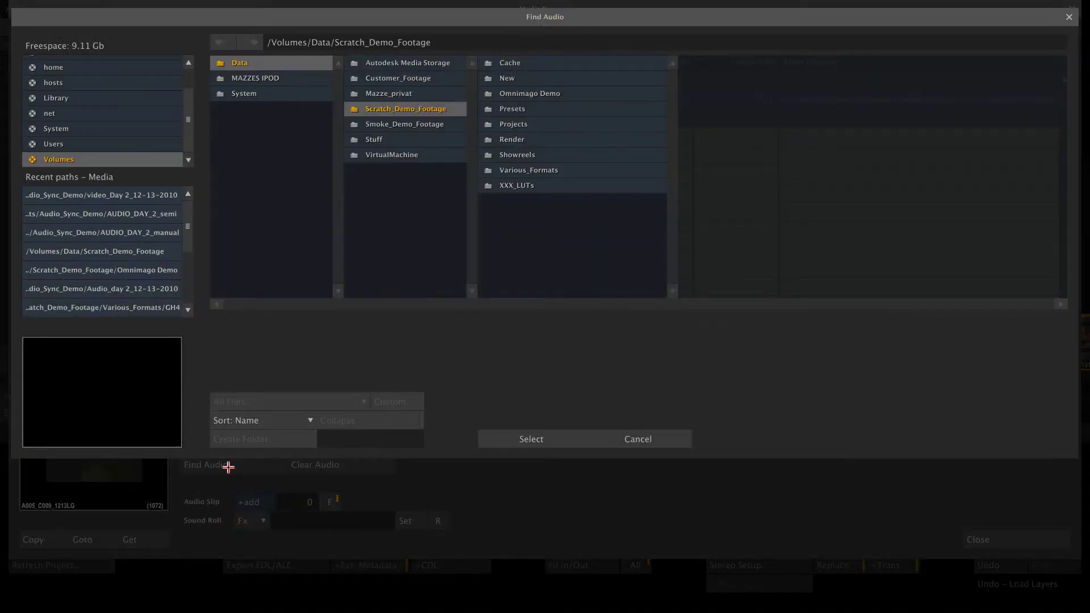
{"action": "left_click", "coordinate": [123, 214]}
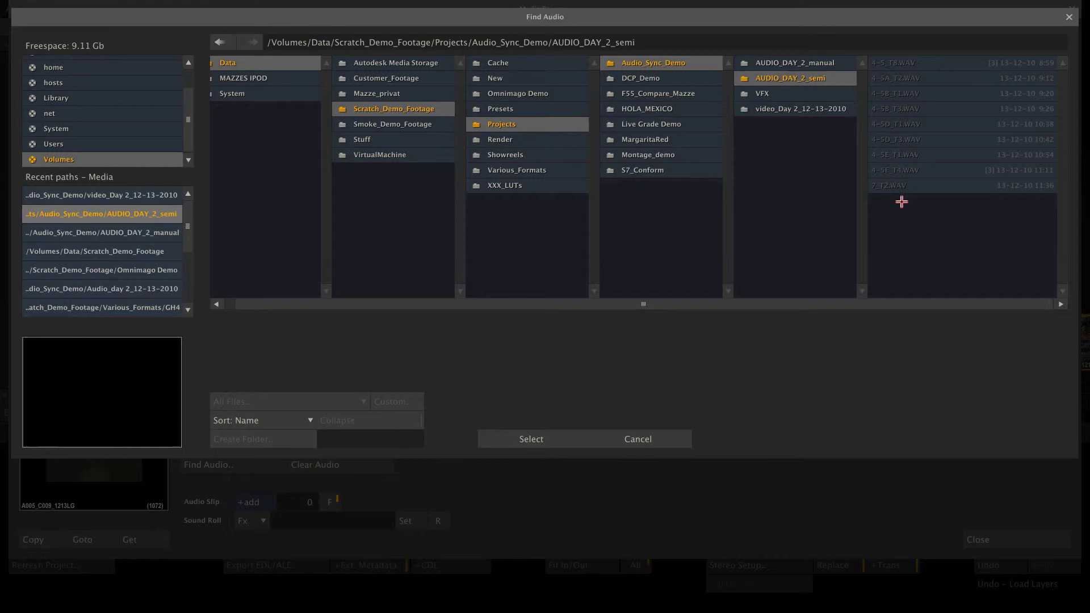
{"action": "left_click", "coordinate": [508, 438]}
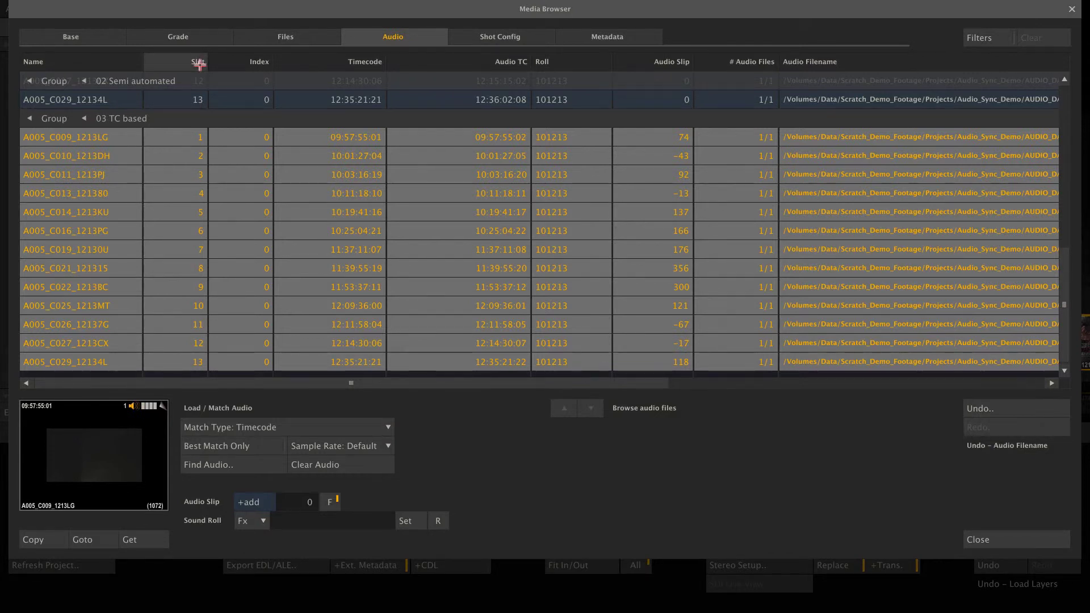
{"action": "left_click", "coordinate": [95, 37]}
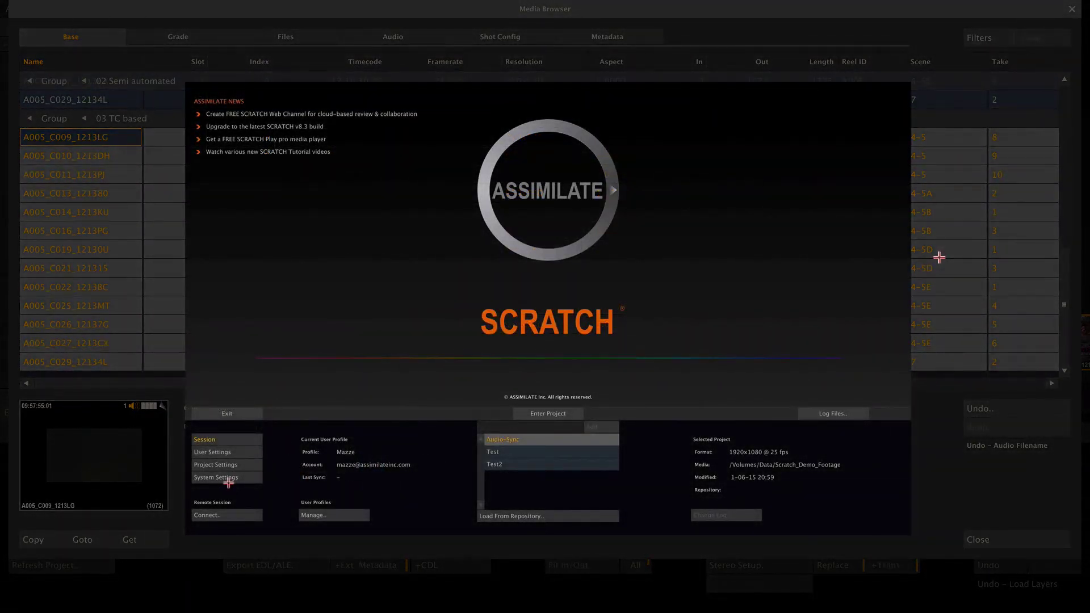
Step: Turn on Audio: Push metadata in the Advanced preferences, then return to the clips' Audio tab
{"action": "left_click", "coordinate": [228, 483]}
{"action": "left_click", "coordinate": [806, 488]}
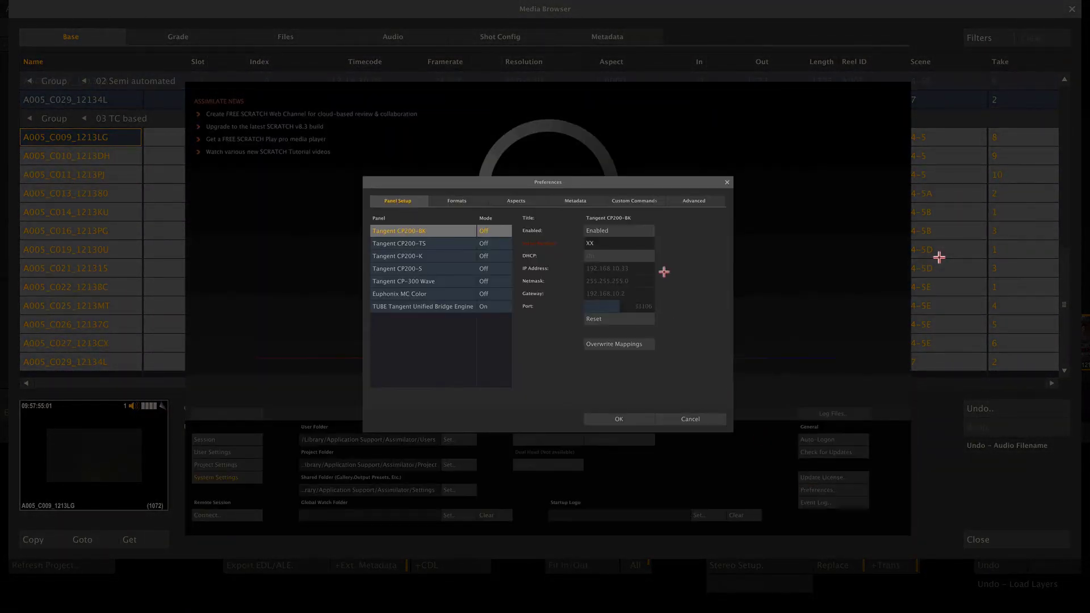
{"action": "left_click", "coordinate": [699, 201]}
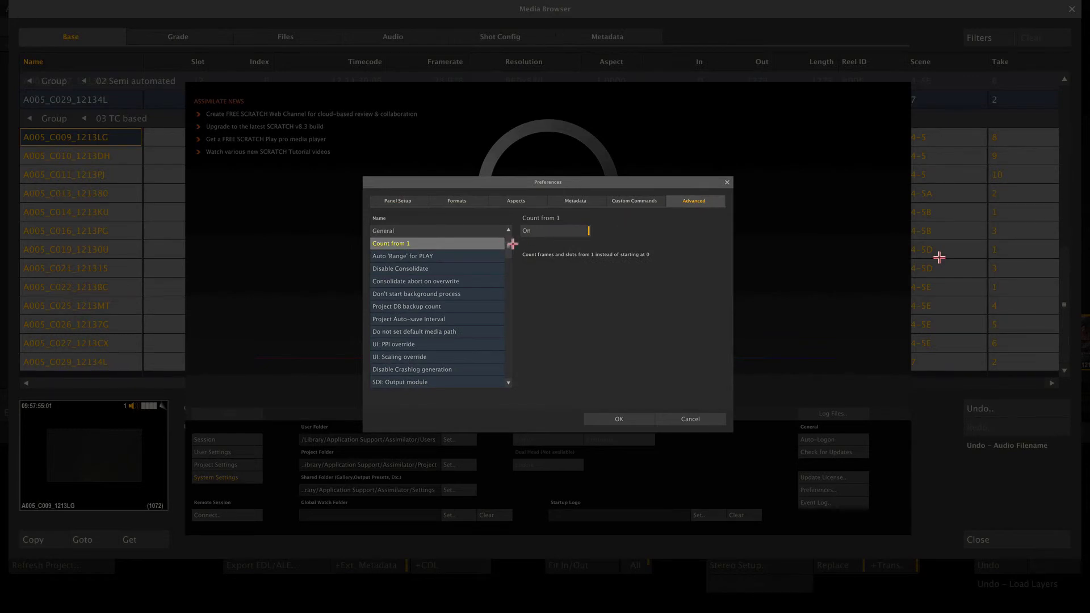
{"action": "left_click_drag", "start_coordinate": [509, 234], "coordinate": [501, 306]}
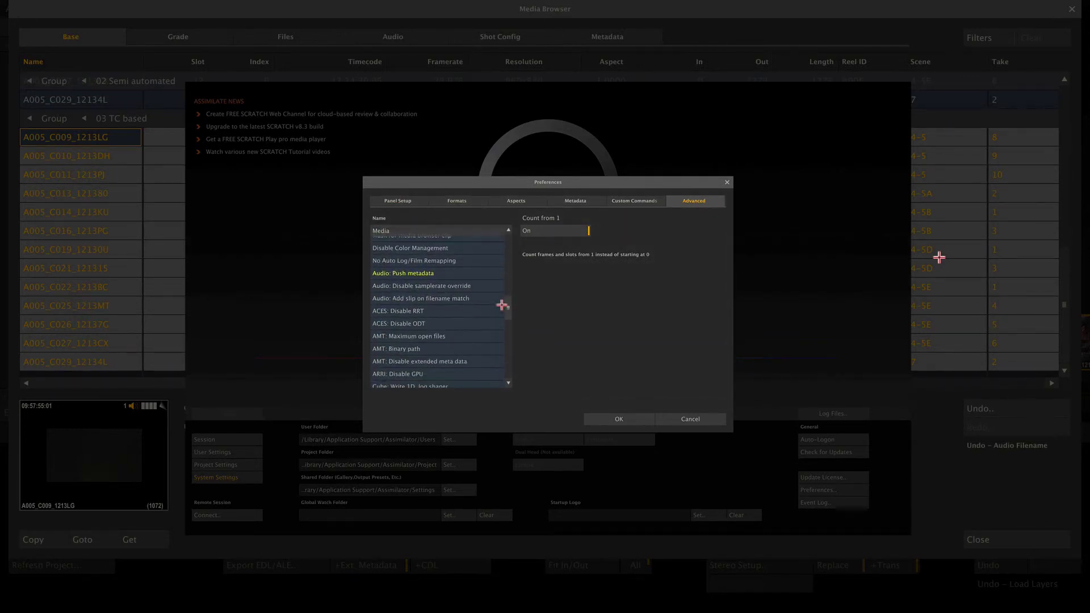
{"action": "left_click", "coordinate": [454, 274]}
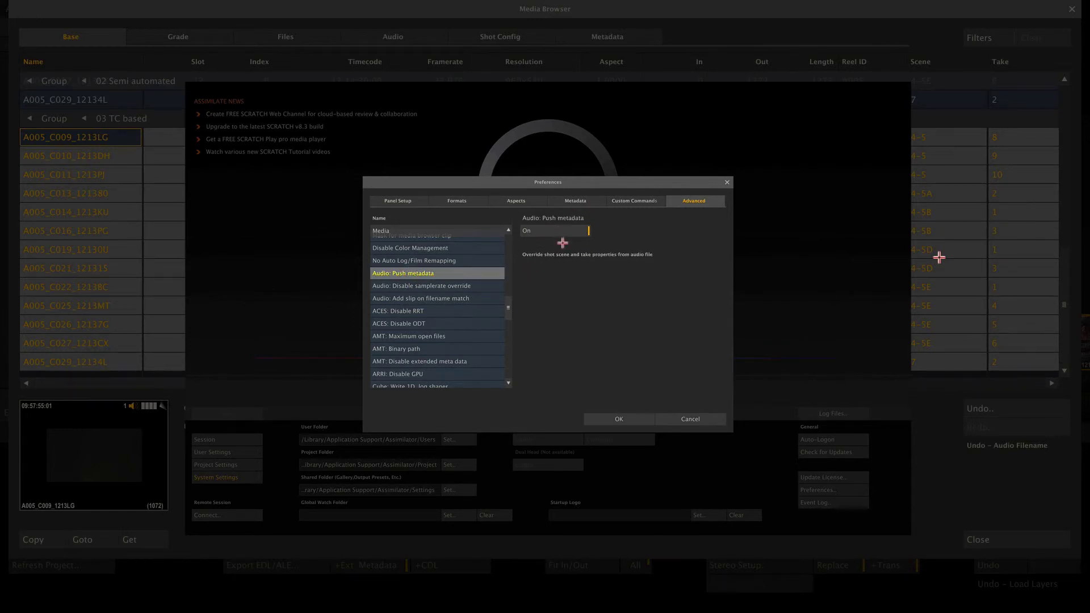
{"action": "left_click", "coordinate": [609, 414]}
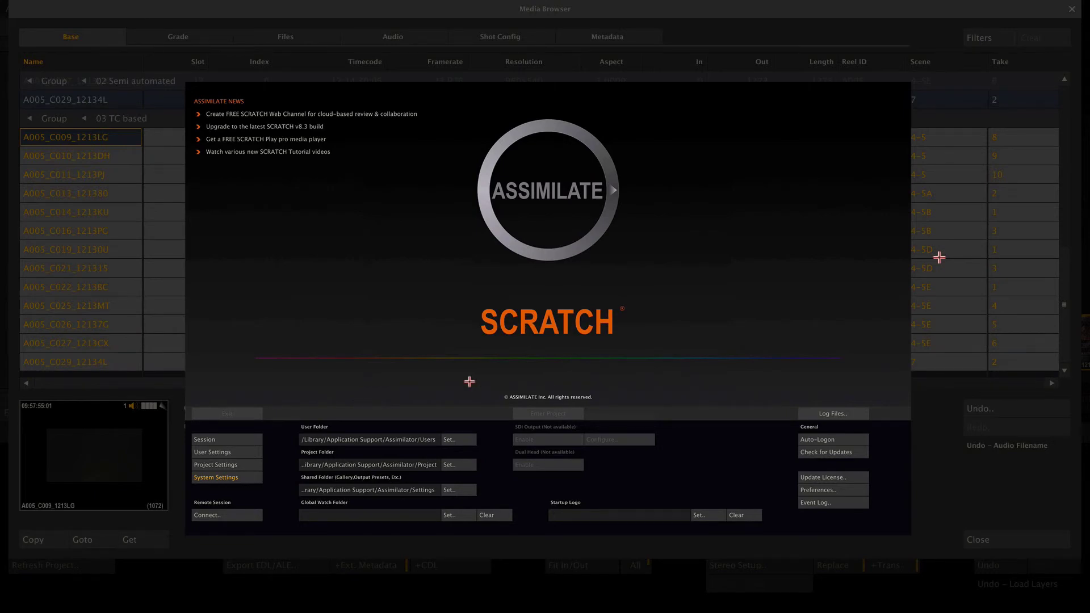
{"action": "left_click", "coordinate": [939, 258]}
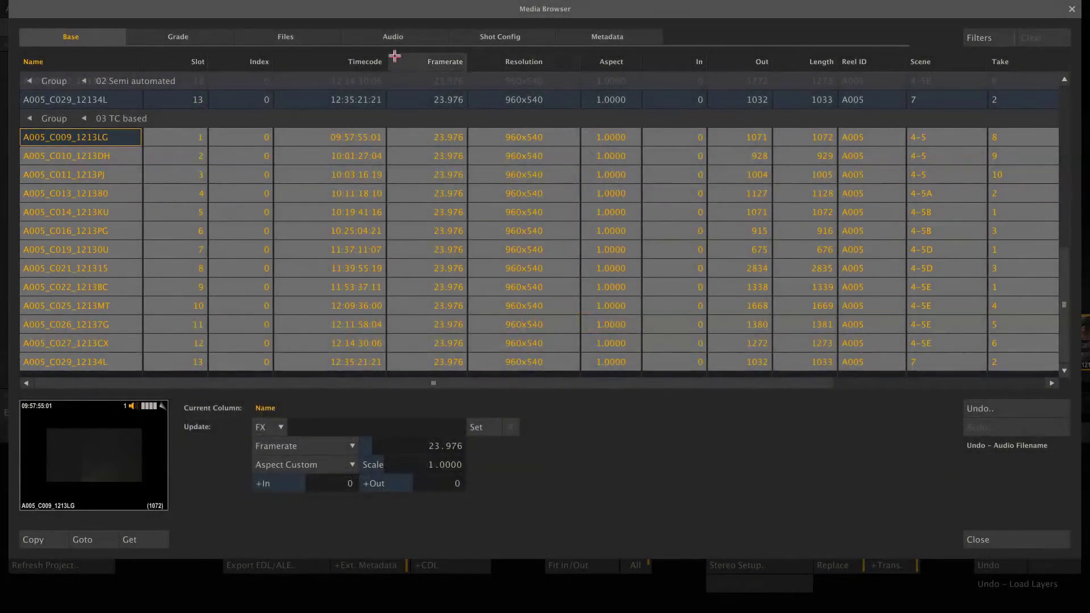
{"action": "left_click", "coordinate": [393, 36]}
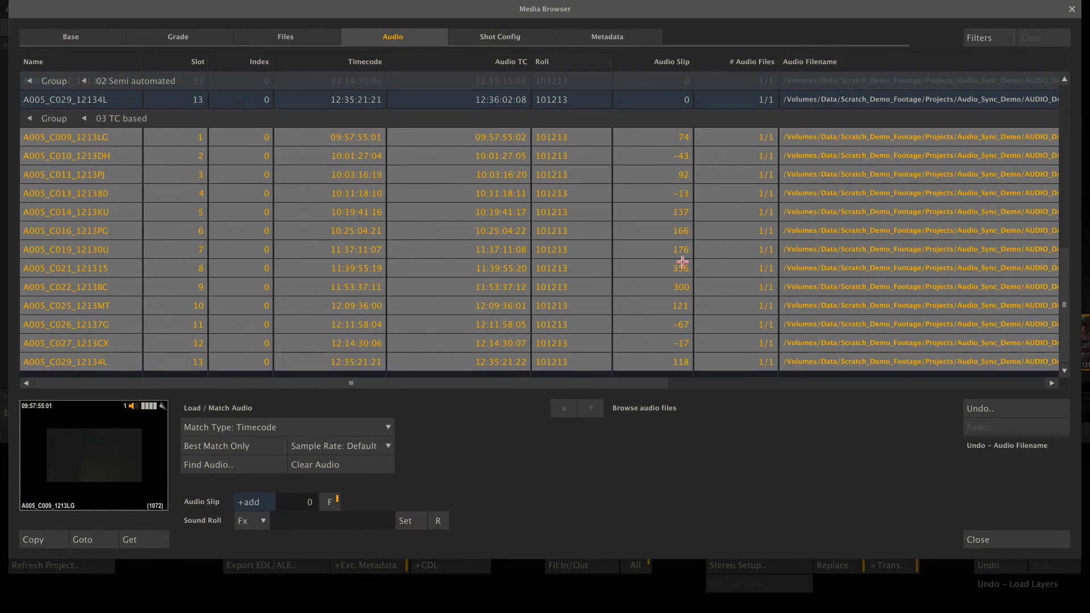
Step: Slip all clips' audio +2 then -2 frames, display slips in seconds, and close the Media Browser
{"action": "left_click", "coordinate": [302, 502]}
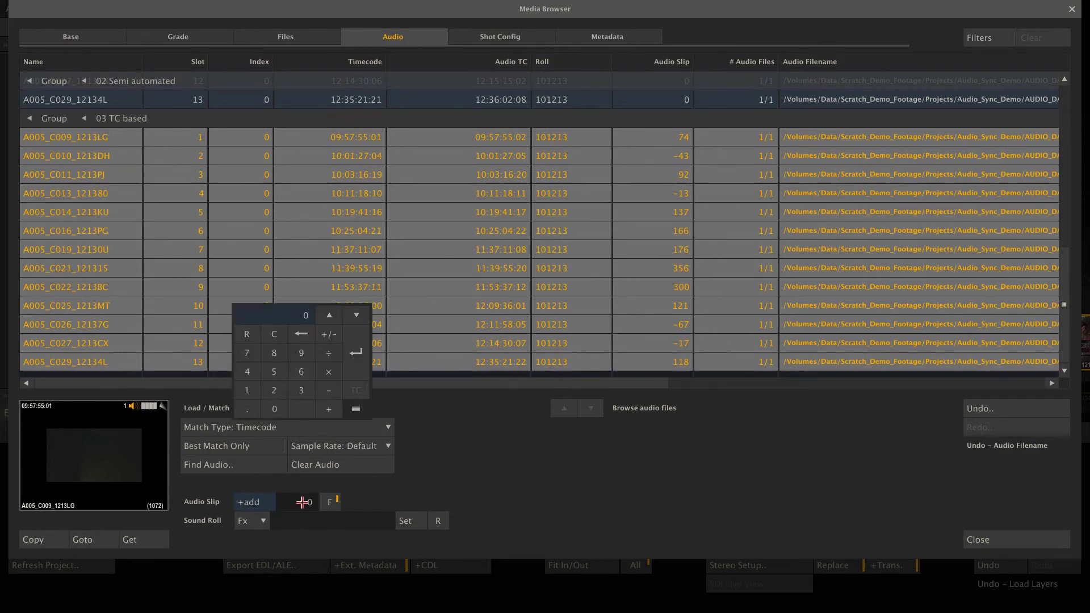
{"action": "left_click", "coordinate": [278, 390]}
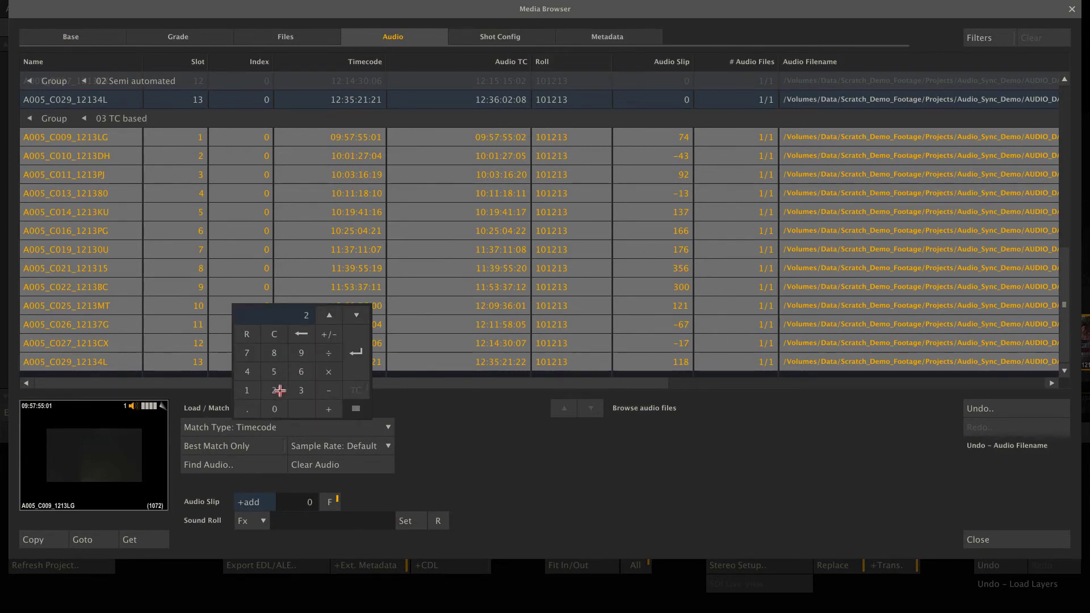
{"action": "left_click", "coordinate": [356, 354]}
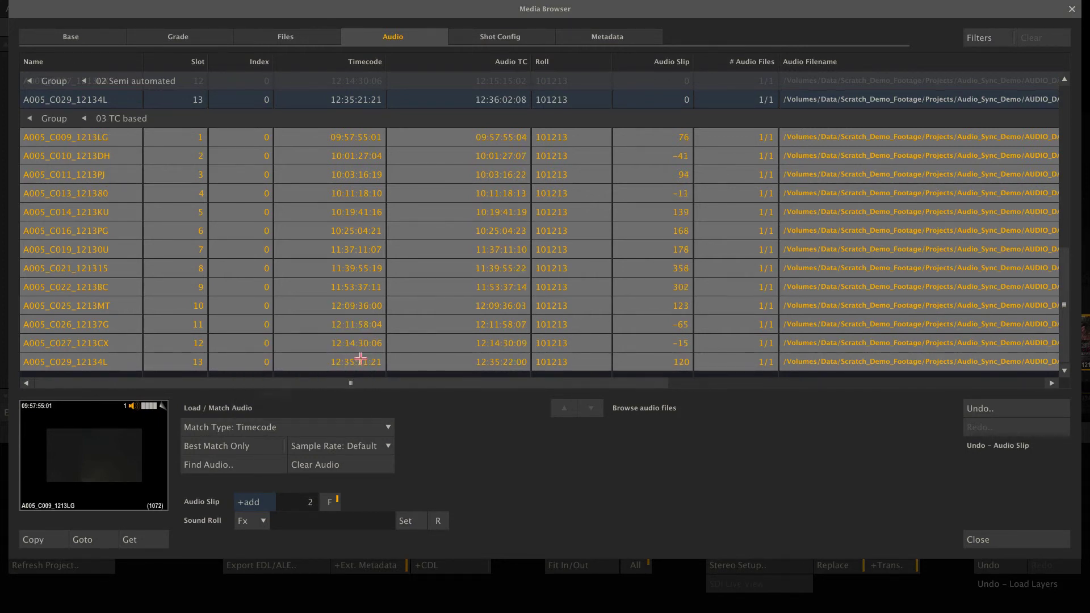
{"action": "left_click", "coordinate": [307, 503]}
{"action": "left_click", "coordinate": [329, 338]}
{"action": "left_click", "coordinate": [358, 349]}
{"action": "left_click", "coordinate": [334, 501]}
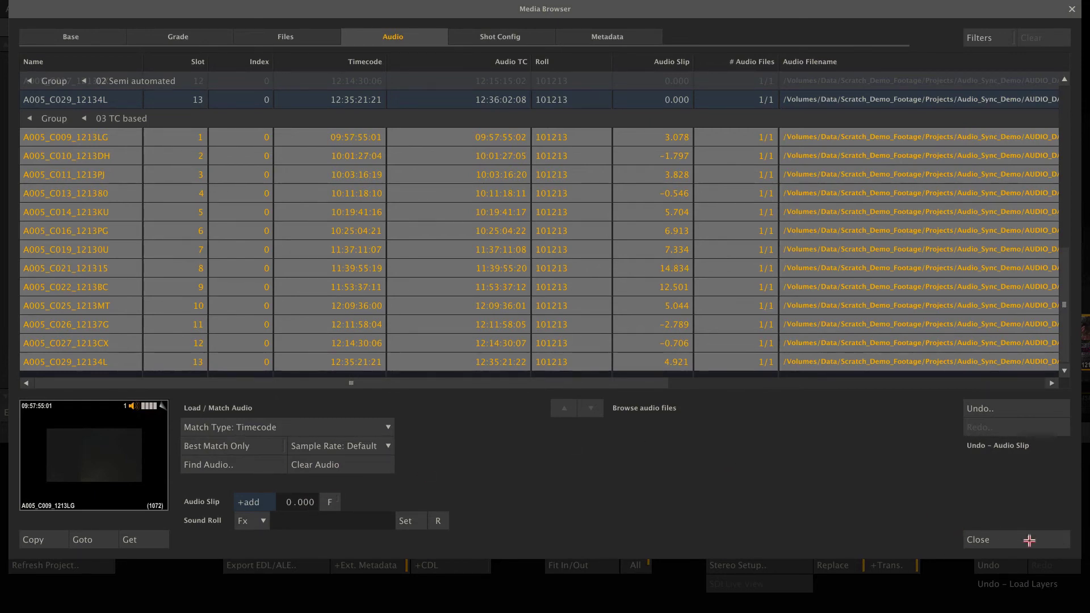
{"action": "left_click", "coordinate": [1012, 538]}
{"action": "left_click", "coordinate": [604, 197]}
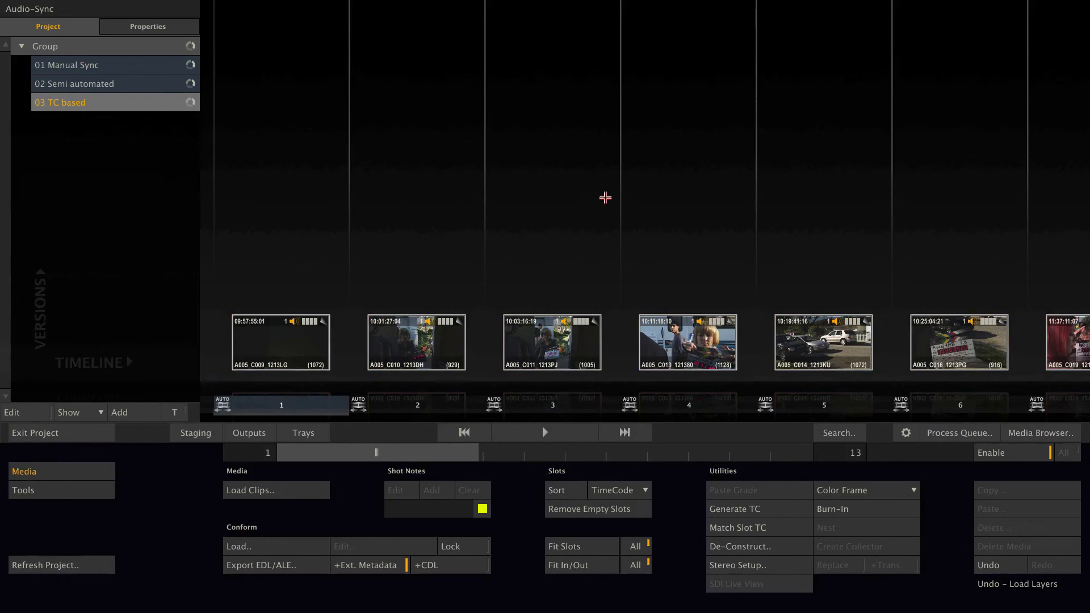